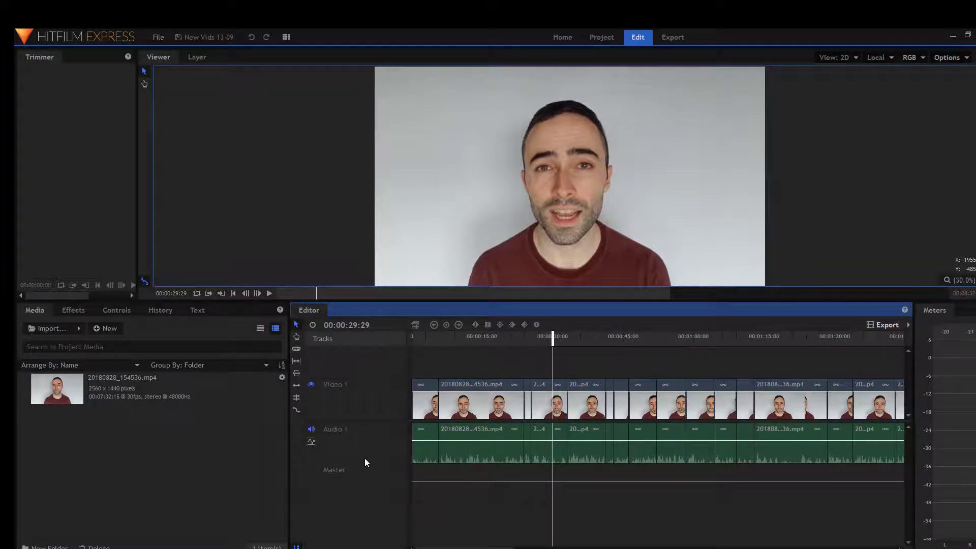
# - Create a new composite shot with the 1440p QHD @ 30 fps template and a 30-second duration
pyautogui.rightClick(233, 497)
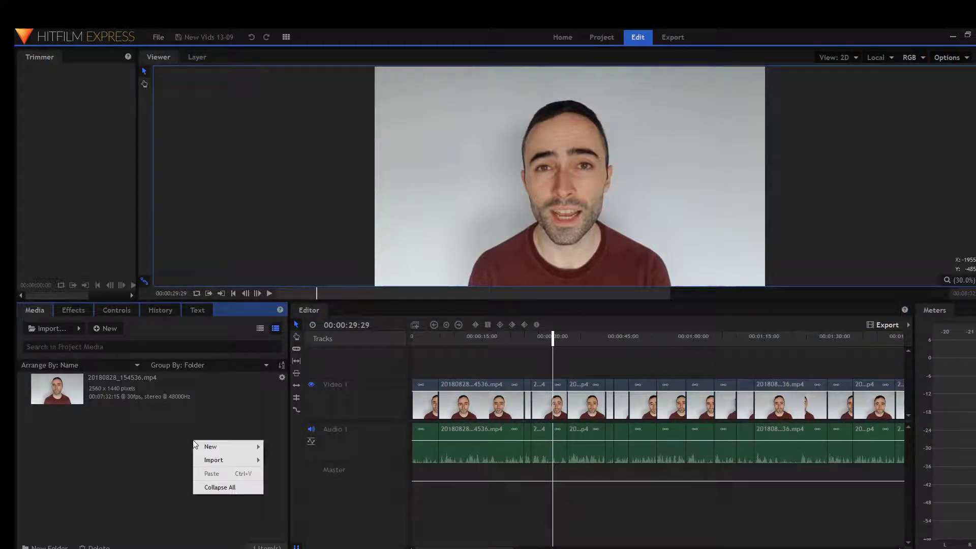
pyautogui.moveTo(213, 447)
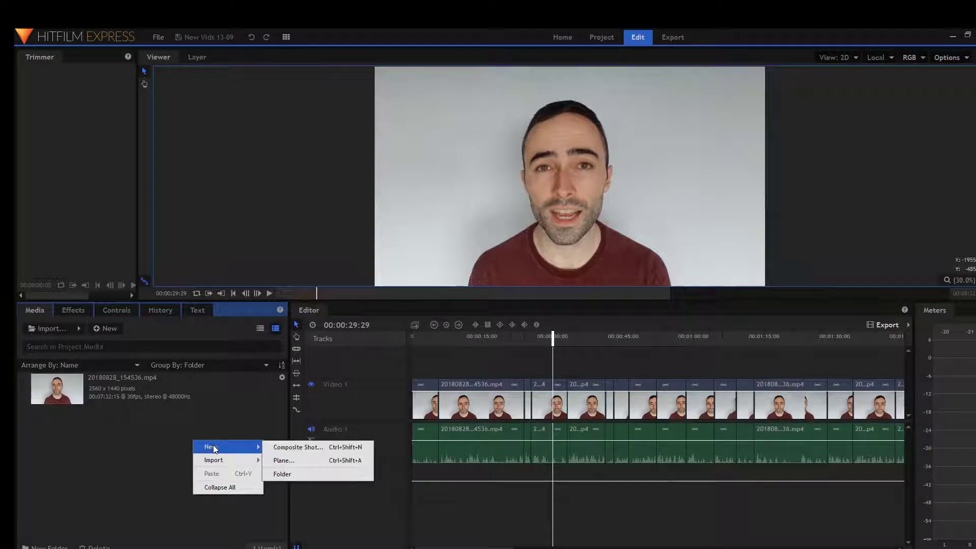
pyautogui.click(288, 449)
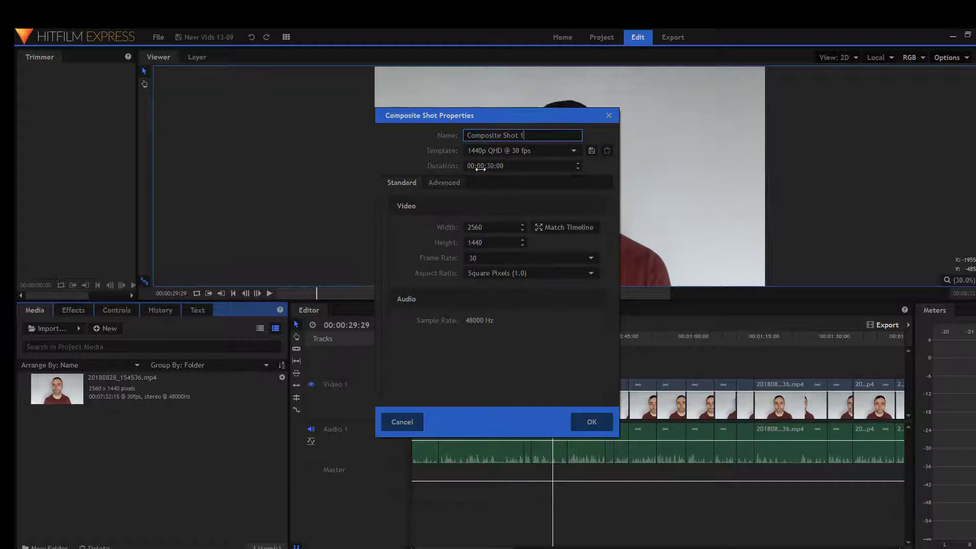
pyautogui.click(593, 421)
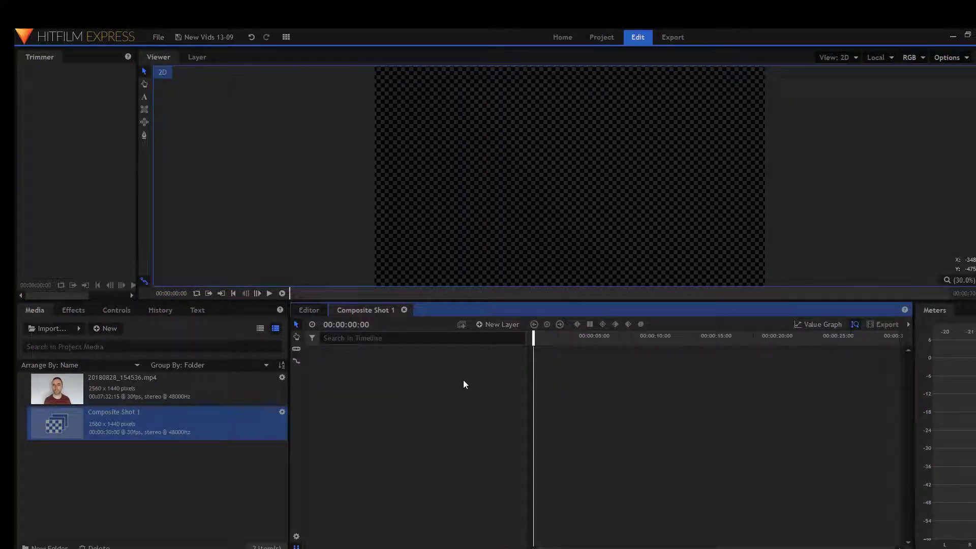
# - Add a 400 by 400 text layer to the composite shot and enter the text "Hello" in it
pyautogui.rightClick(462, 381)
pyautogui.moveTo(486, 389)
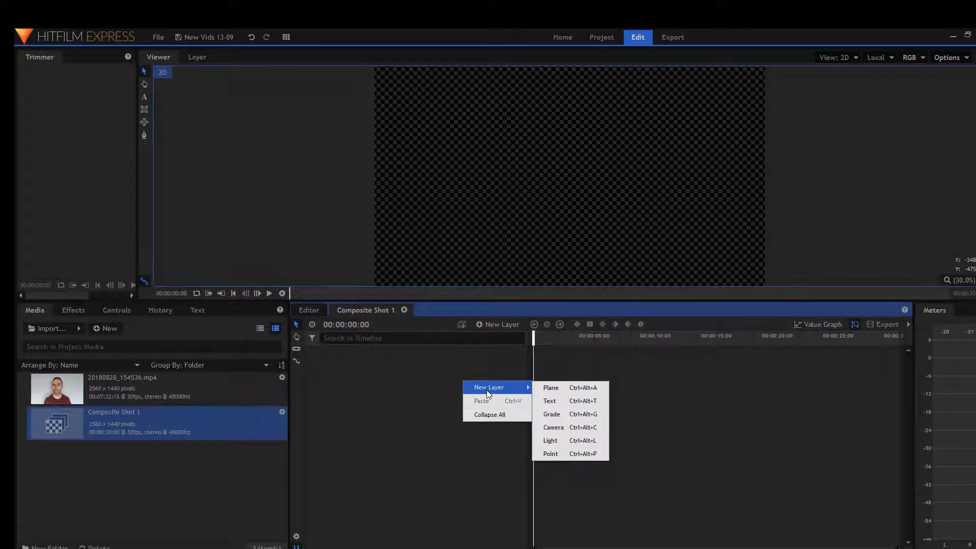
pyautogui.click(566, 401)
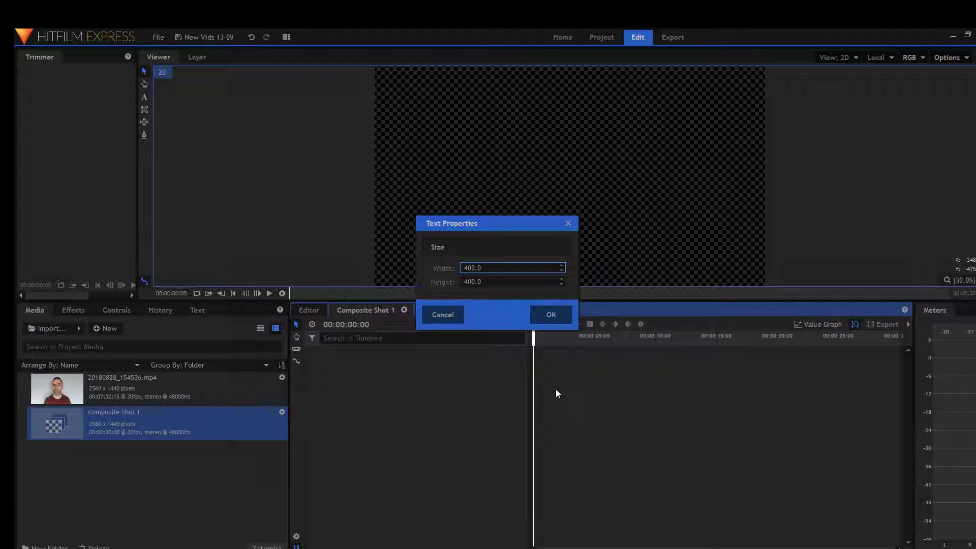
pyautogui.click(551, 316)
pyautogui.doubleClick(565, 188)
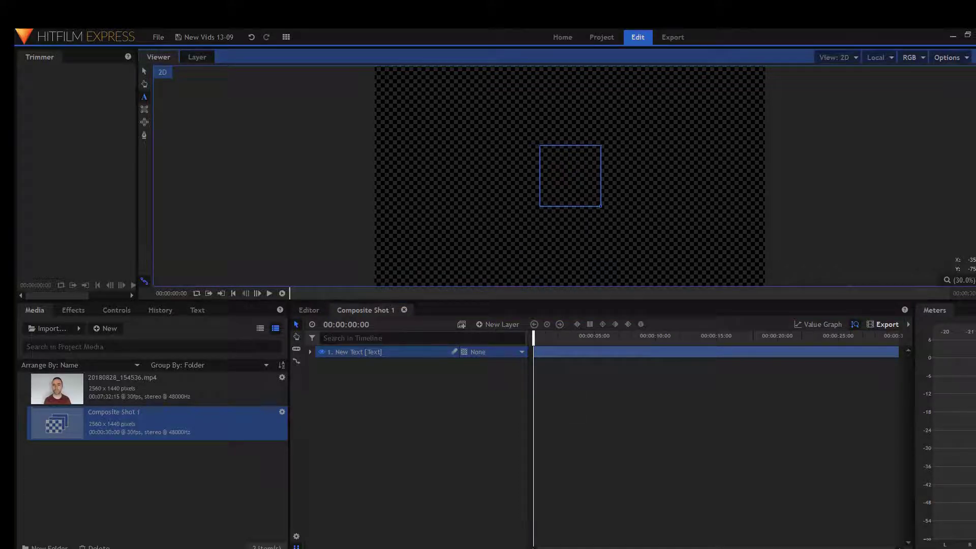
pyautogui.write('Hello!')
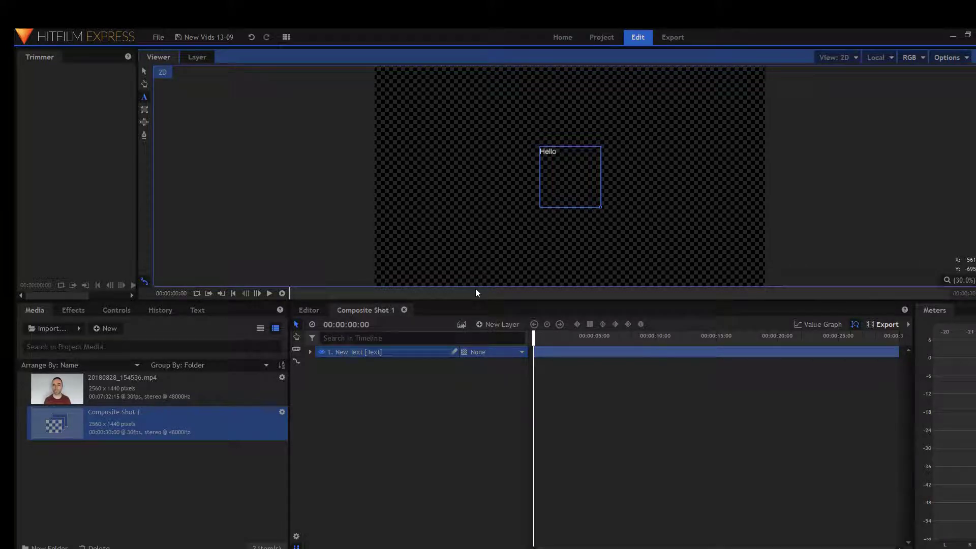
# - Set the font size of the "Hello" text to 122
pyautogui.click(198, 311)
pyautogui.moveTo(558, 152); pyautogui.dragTo(505, 173)
pyautogui.moveTo(82, 369); pyautogui.dragTo(121, 369)
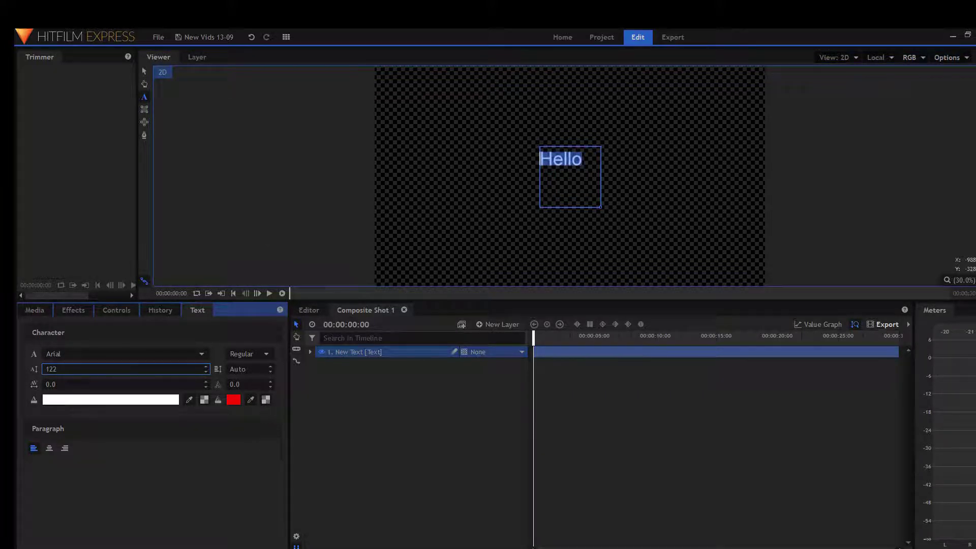
pyautogui.click(478, 237)
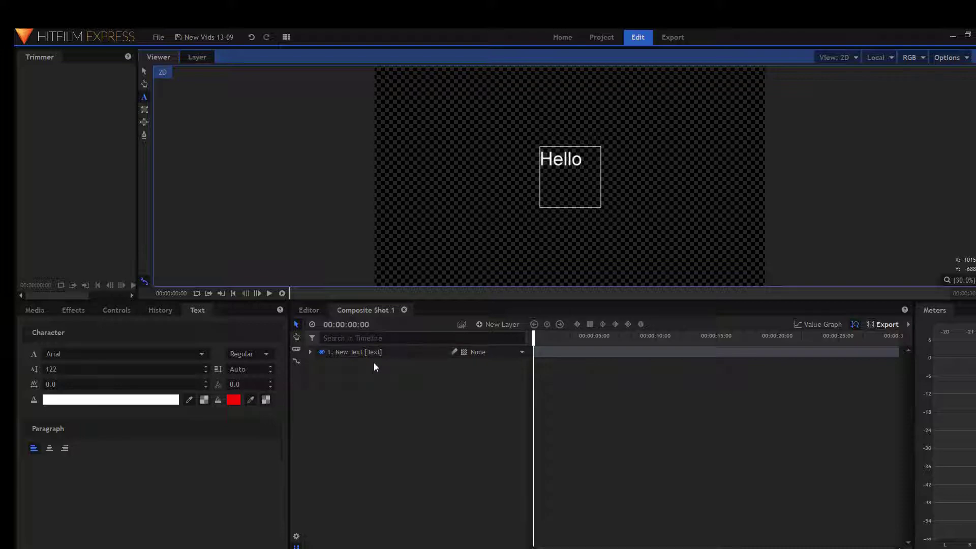
# - Reveal the text layer's Transform properties and move the text off the frame's left edge, to about -1366.6, 40.0
pyautogui.click(320, 355)
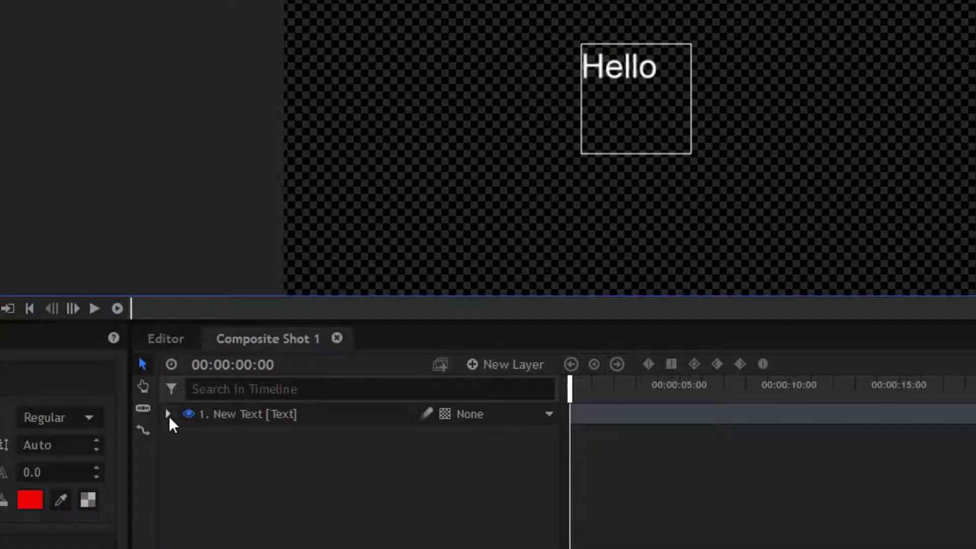
pyautogui.click(168, 414)
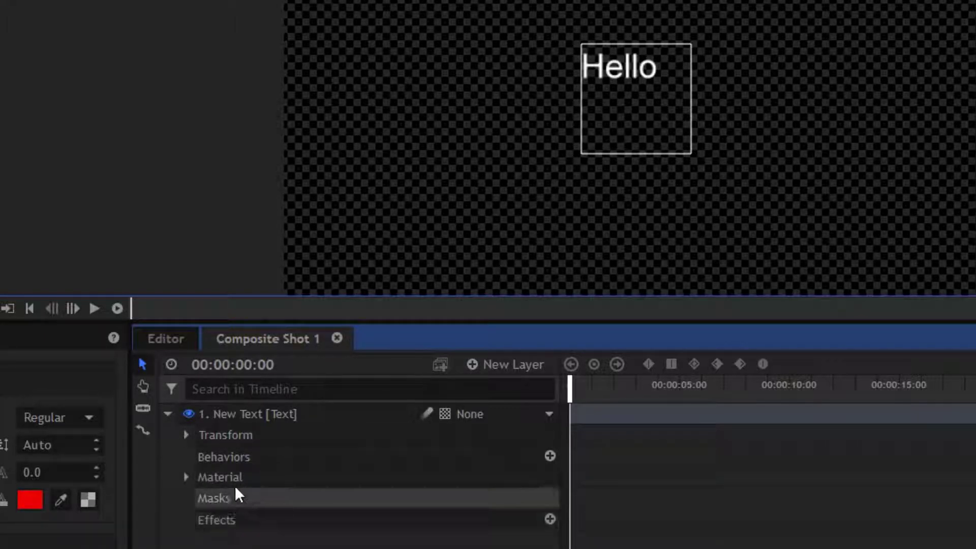
pyautogui.click(187, 435)
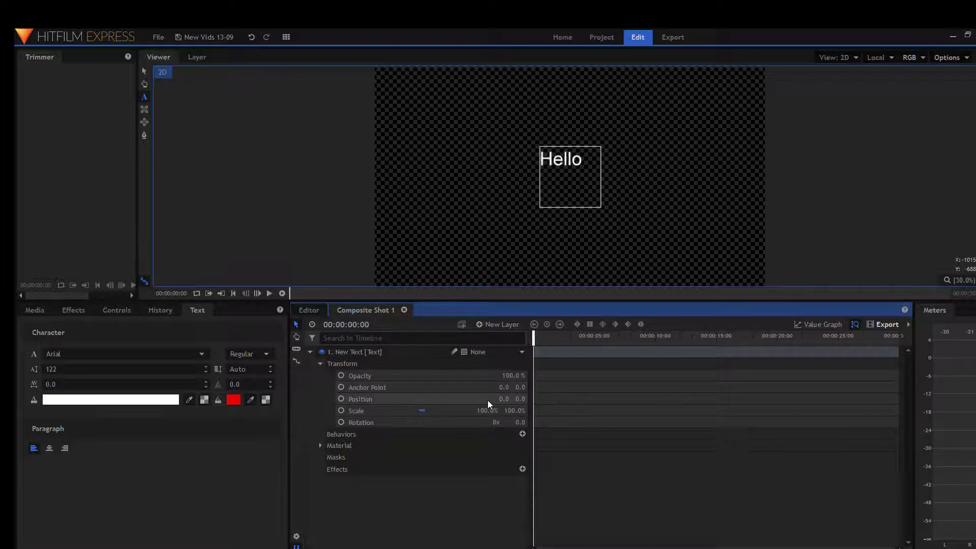
pyautogui.click(144, 72)
pyautogui.moveTo(557, 166); pyautogui.dragTo(354, 165)
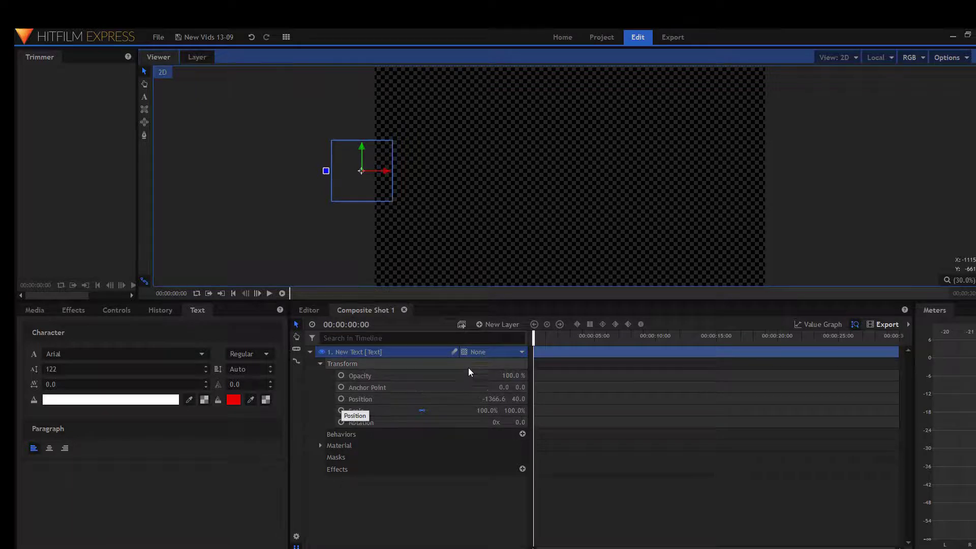
# - Enable Position keyframing for the text layer at 00:00:00:00 and set its X position to about -1404.6
pyautogui.click(340, 399)
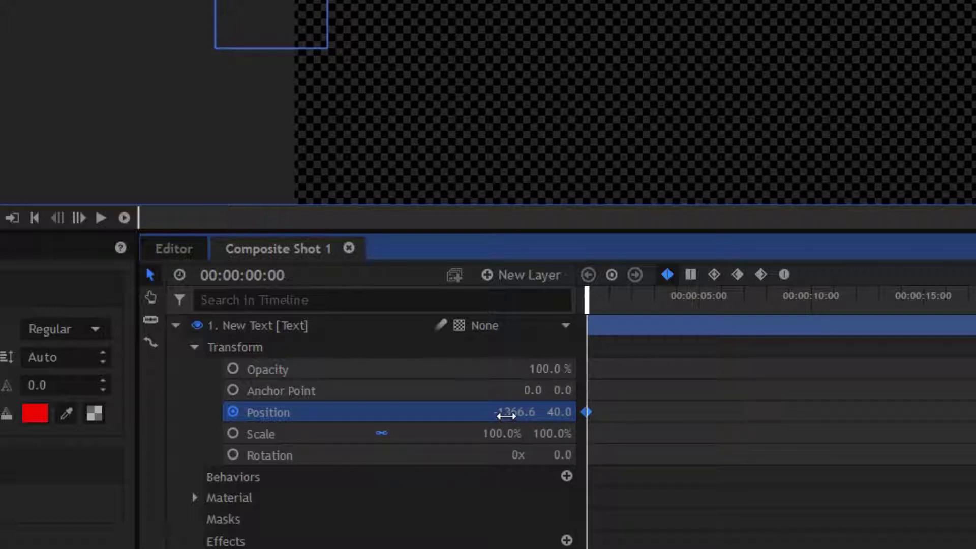
pyautogui.moveTo(513, 412); pyautogui.dragTo(816, 412)
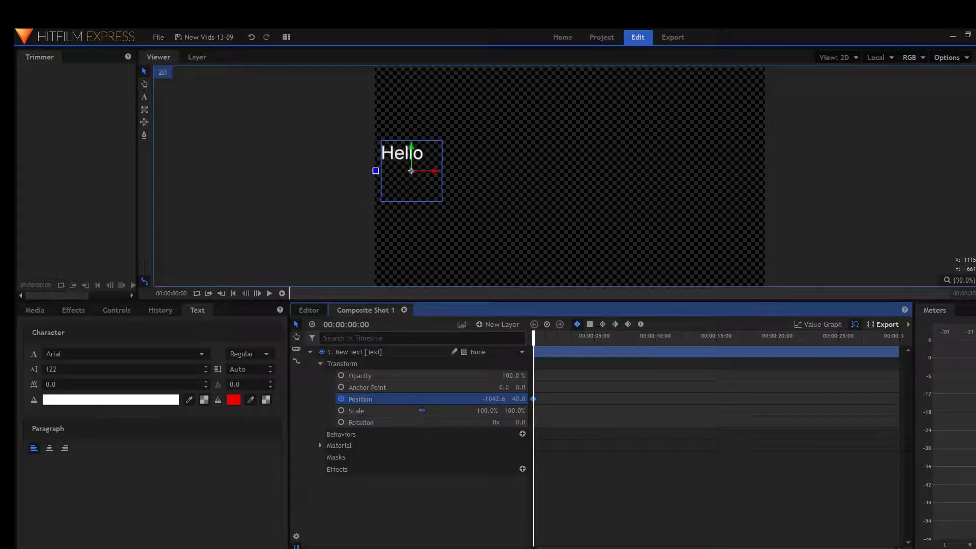
pyautogui.moveTo(658, 399); pyautogui.dragTo(473, 399)
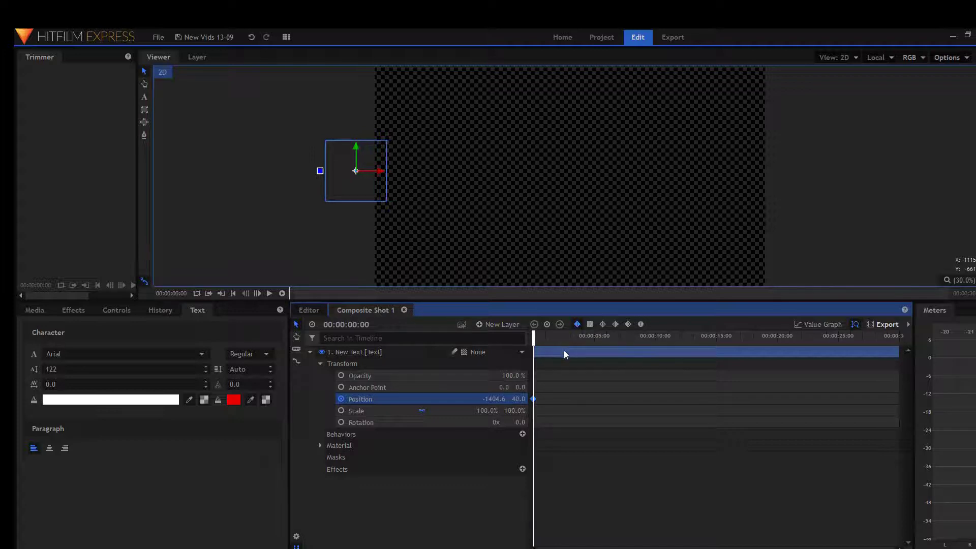
# - Add a Position keyframe at 00:00:00:13 with X at about -238.6 and enable motion blur for the text layer
pyautogui.scroll(3, 560, 355)
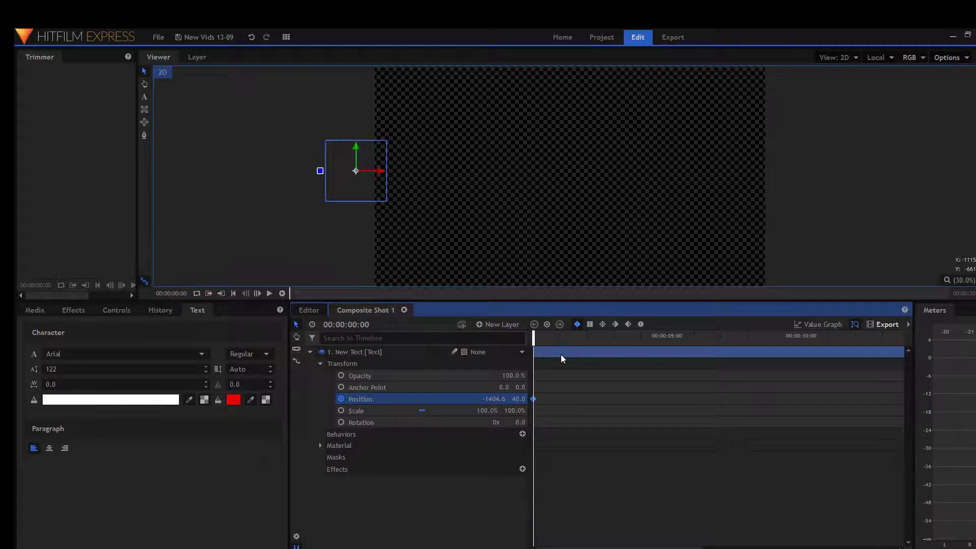
pyautogui.scroll(2, 560, 354)
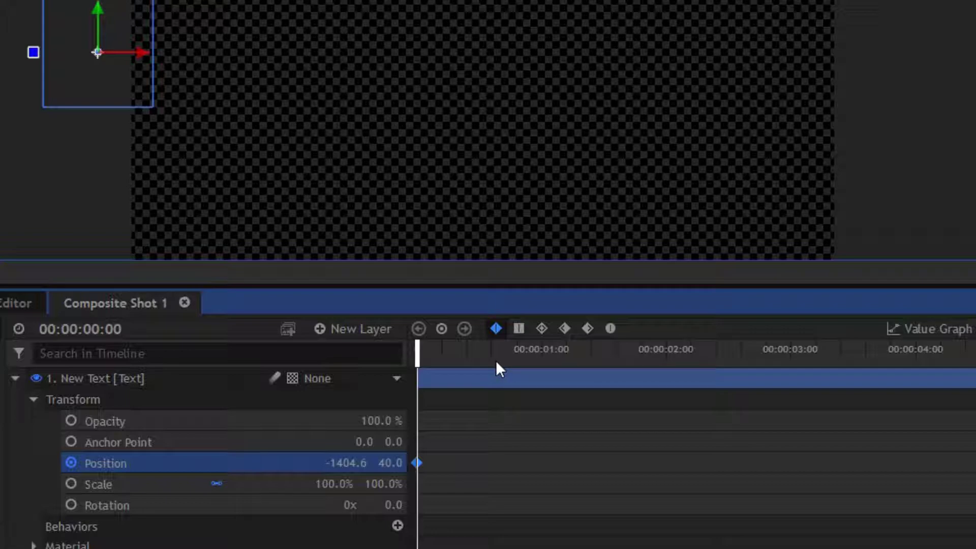
pyautogui.click(470, 358)
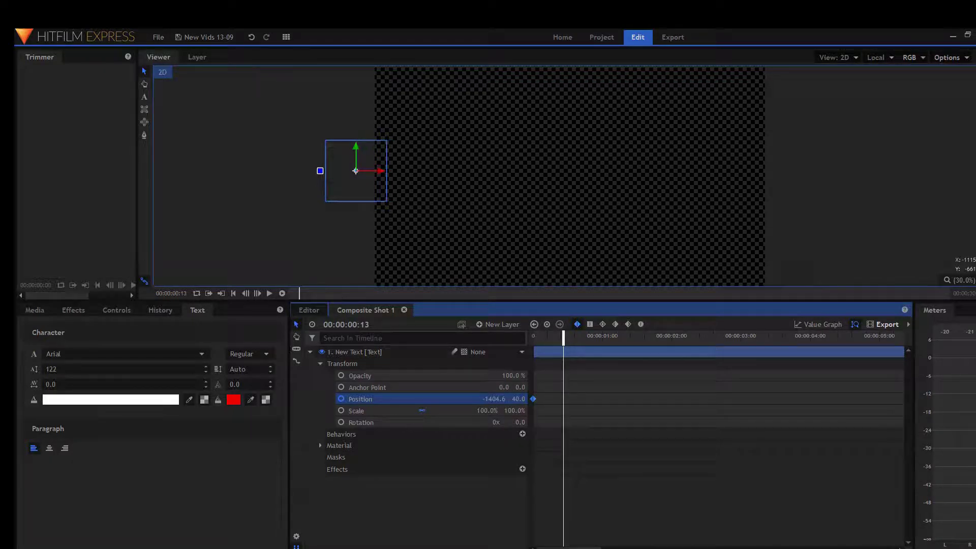
pyautogui.moveTo(355, 171); pyautogui.dragTo(526, 171)
pyautogui.moveTo(496, 399); pyautogui.dragTo(521, 399)
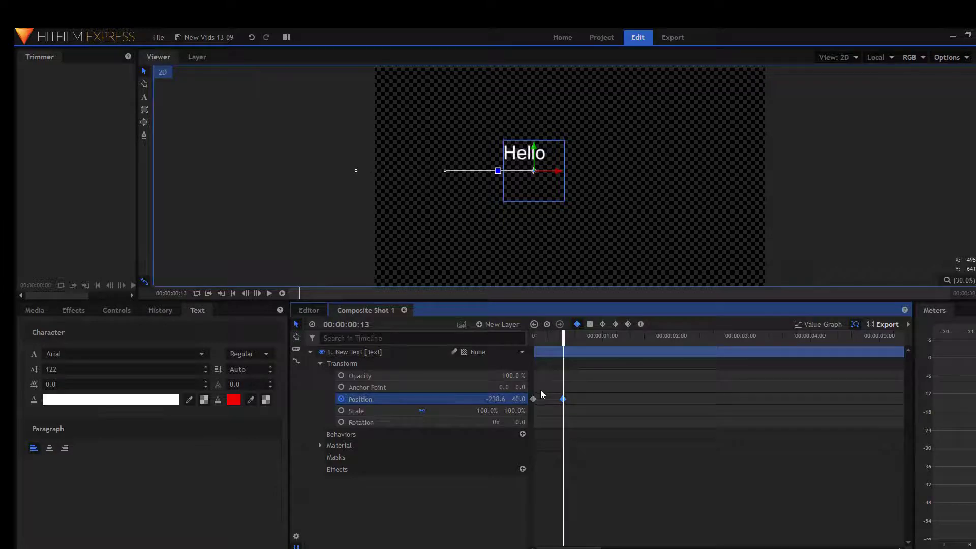
pyautogui.moveTo(563, 342)
pyautogui.mouseDown()
pyautogui.moveTo(529, 344)
pyautogui.moveTo(564, 338)
pyautogui.mouseUp()
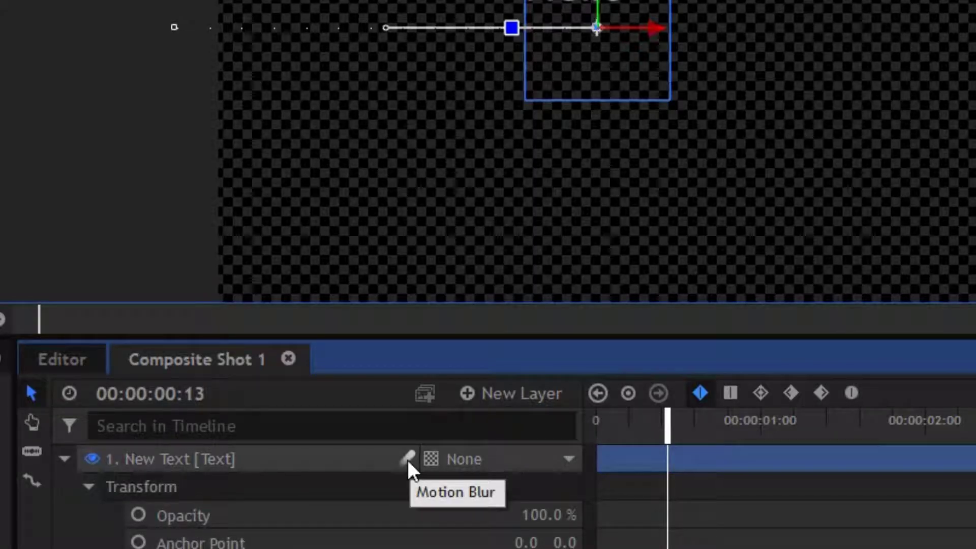
pyautogui.click(407, 459)
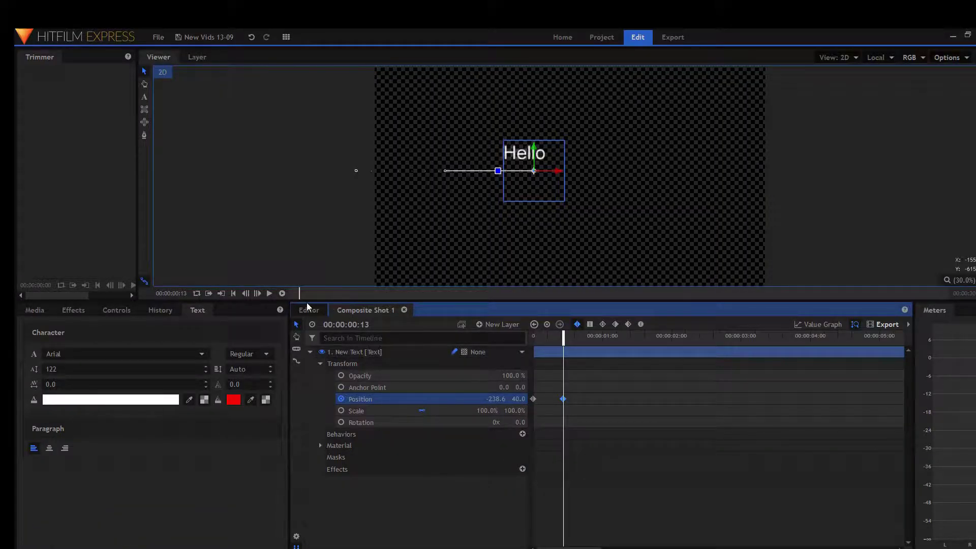
# - Place Composite Shot 1 on a new track above the main video in the editor timeline, starting at 00:00:29:29
pyautogui.click(311, 310)
pyautogui.click(30, 311)
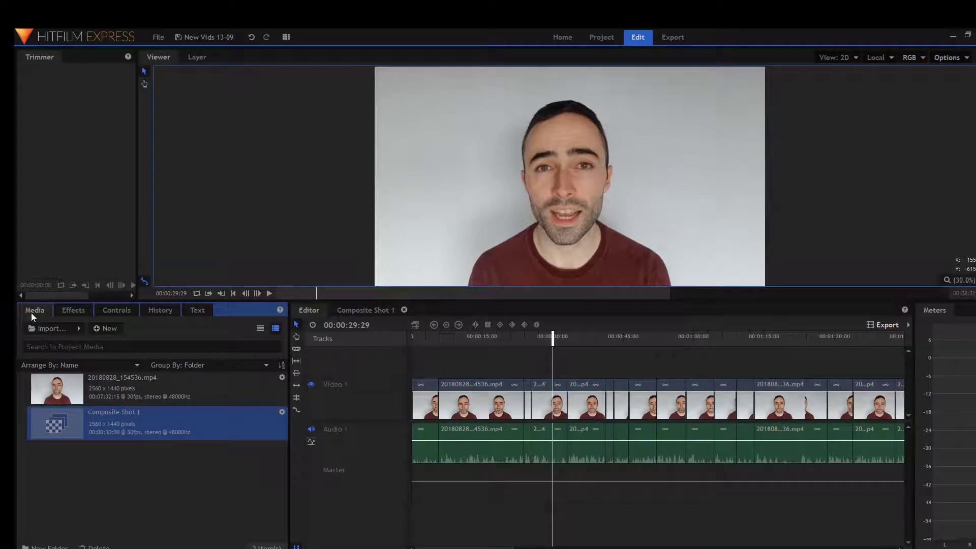
pyautogui.moveTo(130, 425); pyautogui.dragTo(558, 375)
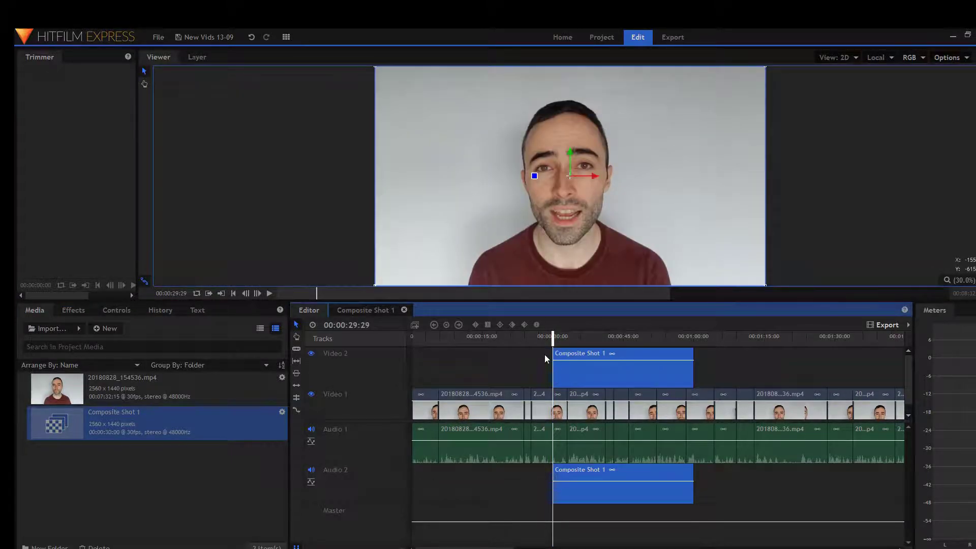
# - Change the color of the "Hello" text in Composite Shot 1 to black (#000000)
pyautogui.click(374, 310)
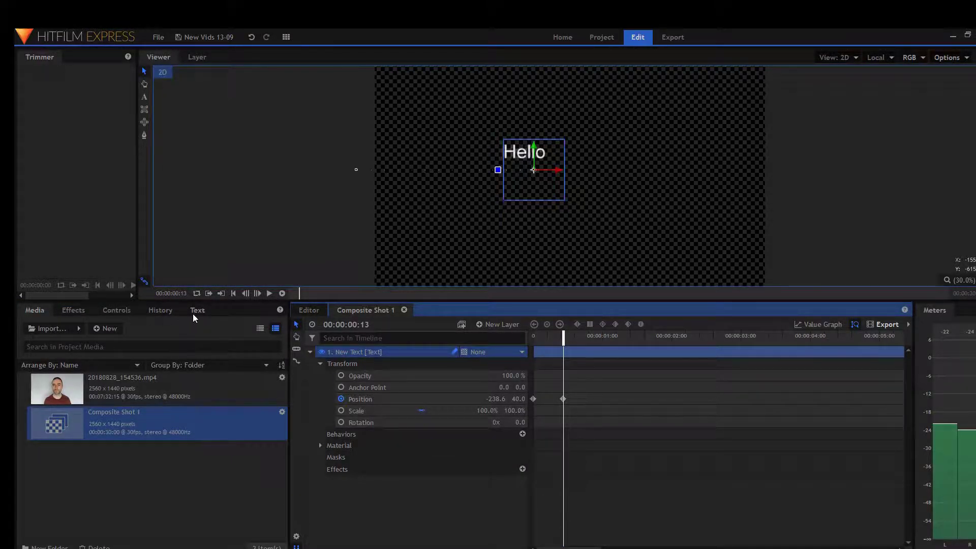
pyautogui.click(194, 312)
pyautogui.click(122, 403)
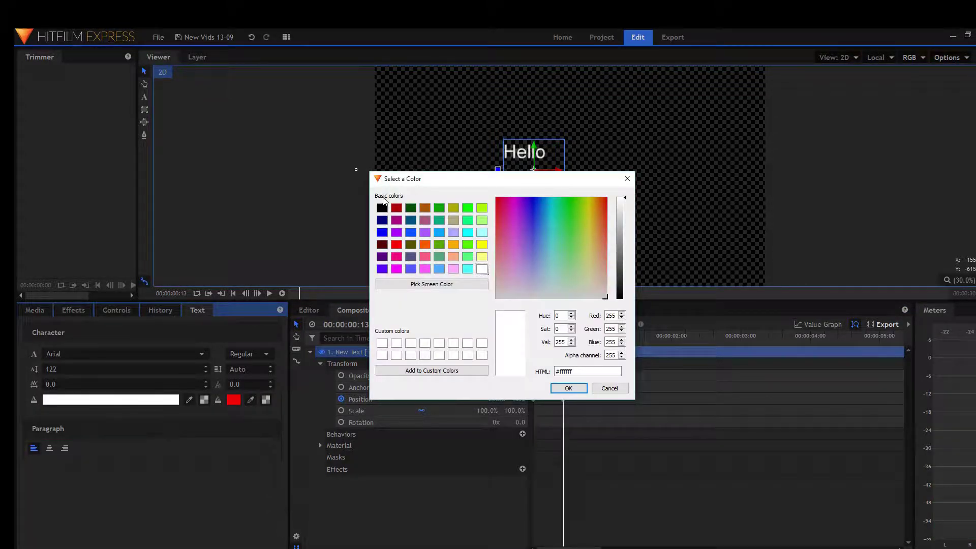
pyautogui.click(568, 387)
pyautogui.doubleClick(540, 152)
pyautogui.click(151, 401)
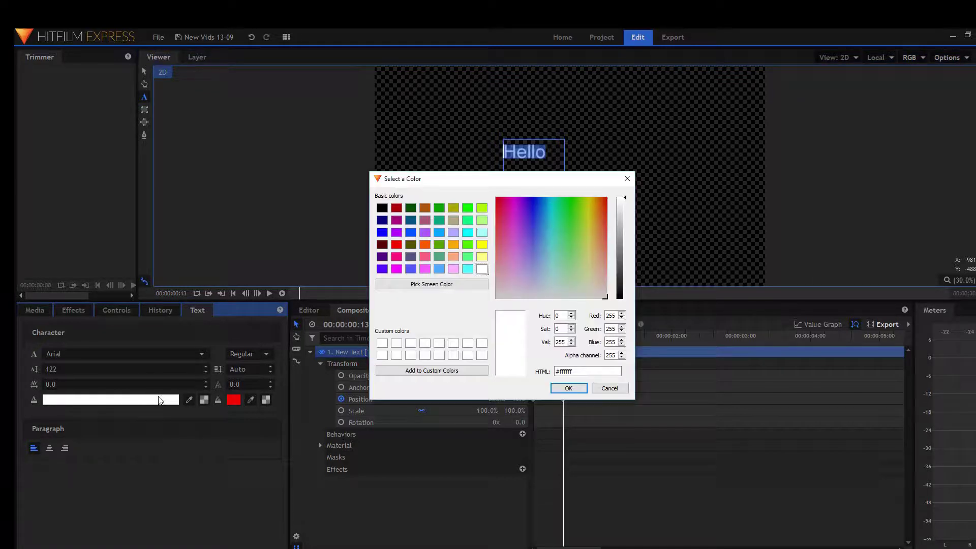
pyautogui.click(381, 209)
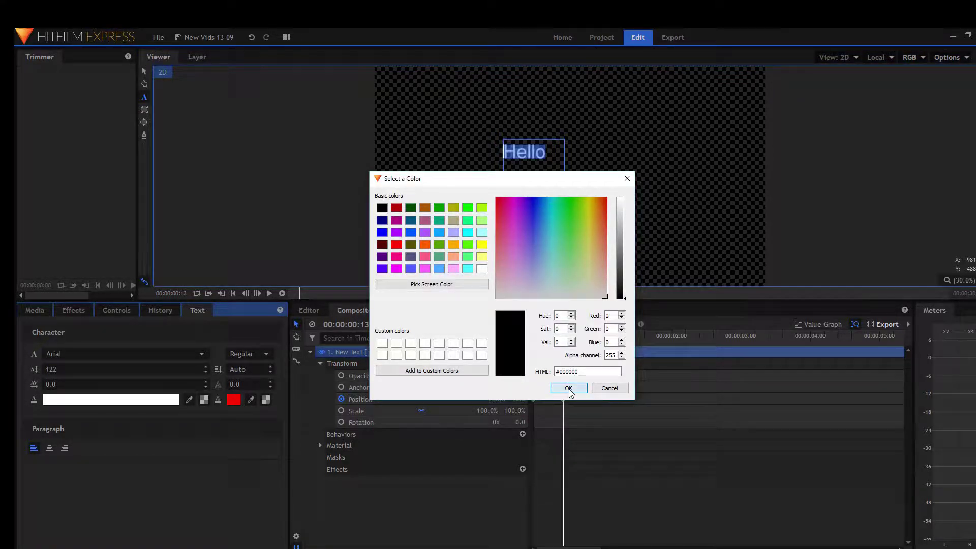
pyautogui.click(568, 389)
# - Play the editor timeline over the start of the composite shot to check the text animation, then stop playback
pyautogui.click(312, 309)
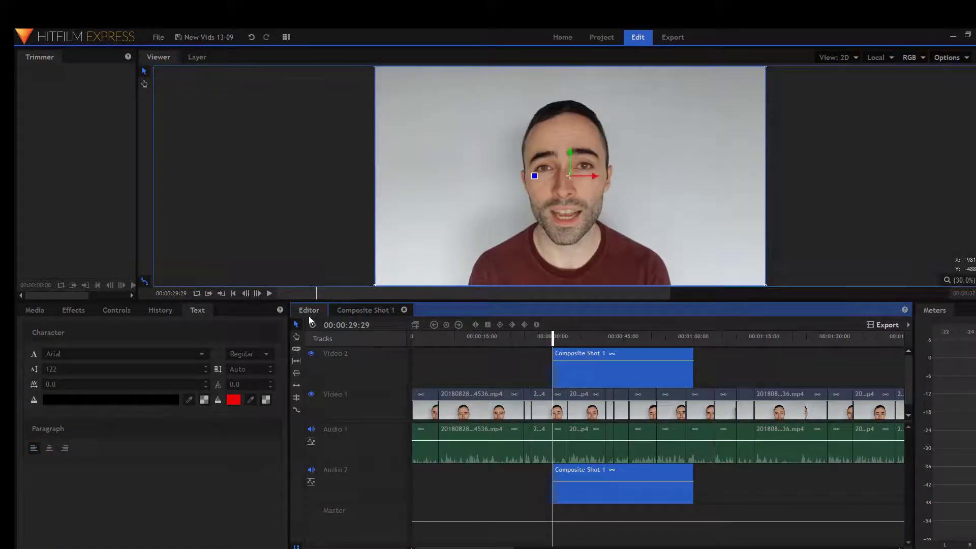
pyautogui.click(269, 293)
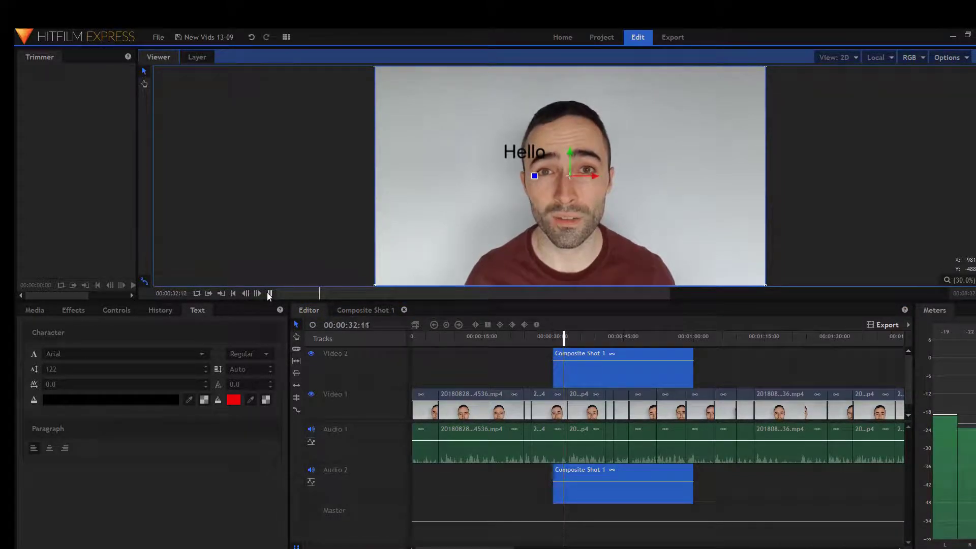
pyautogui.click(269, 293)
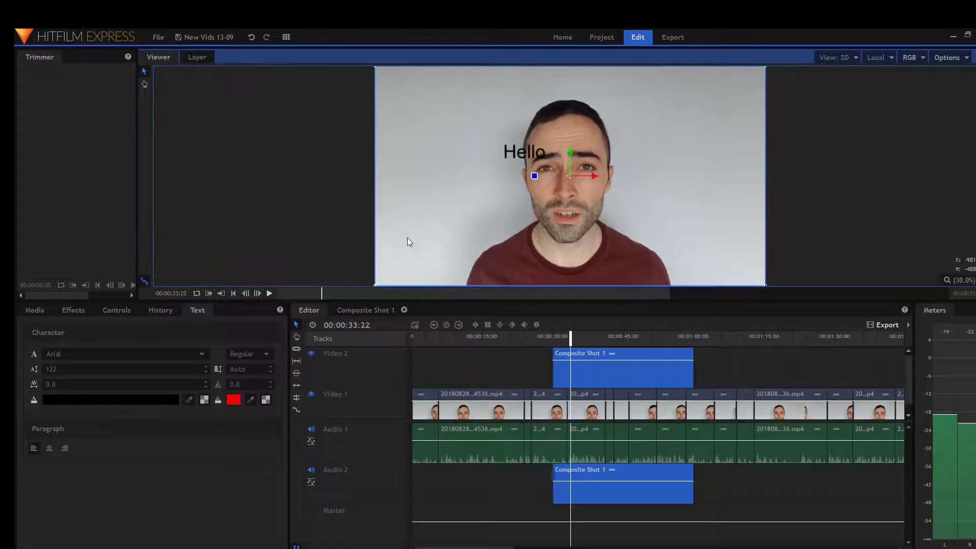
# - Move the composite shot down and left so "Hello" sits beside the speaker's face, and play back from 00:00:27:24
pyautogui.moveTo(505, 154); pyautogui.dragTo(468, 175)
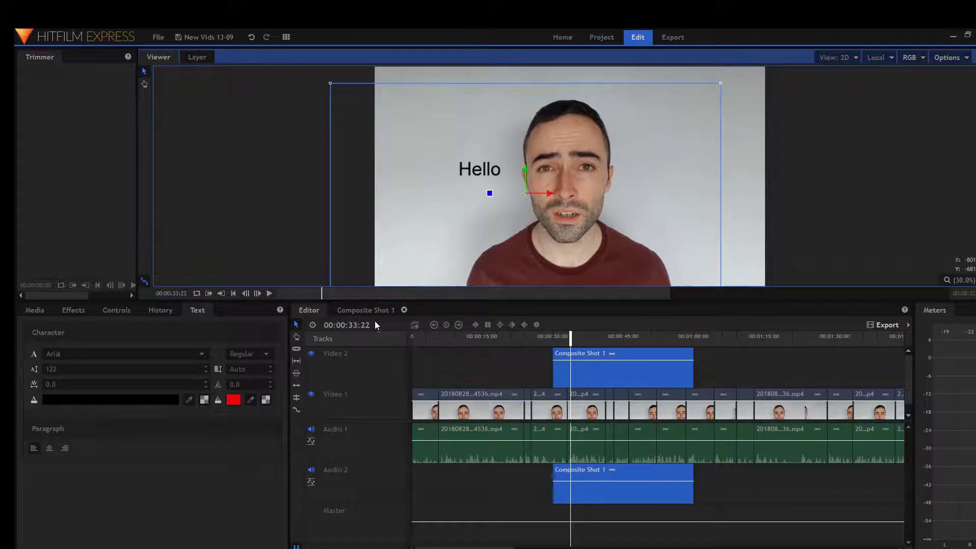
pyautogui.click(542, 339)
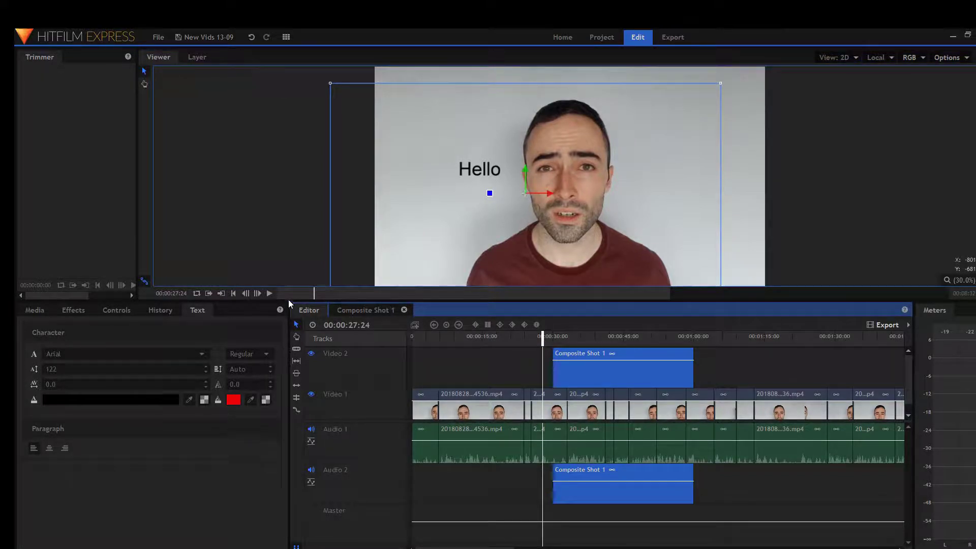
pyautogui.click(270, 293)
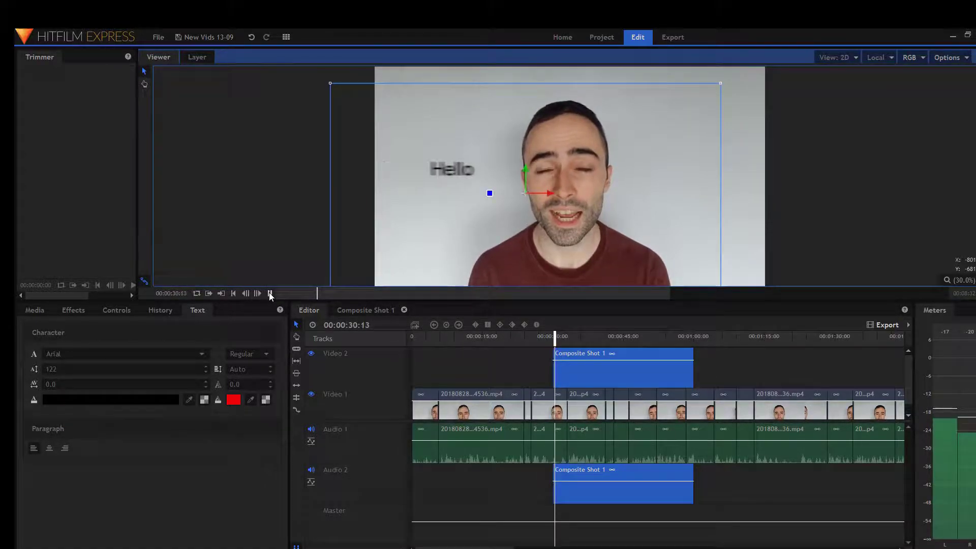
# - Stop playback and add a third Position keyframe at 00:00:00:25 in Composite Shot 1, moving the "Hello" text off-screen to X -1504.6
pyautogui.click(269, 293)
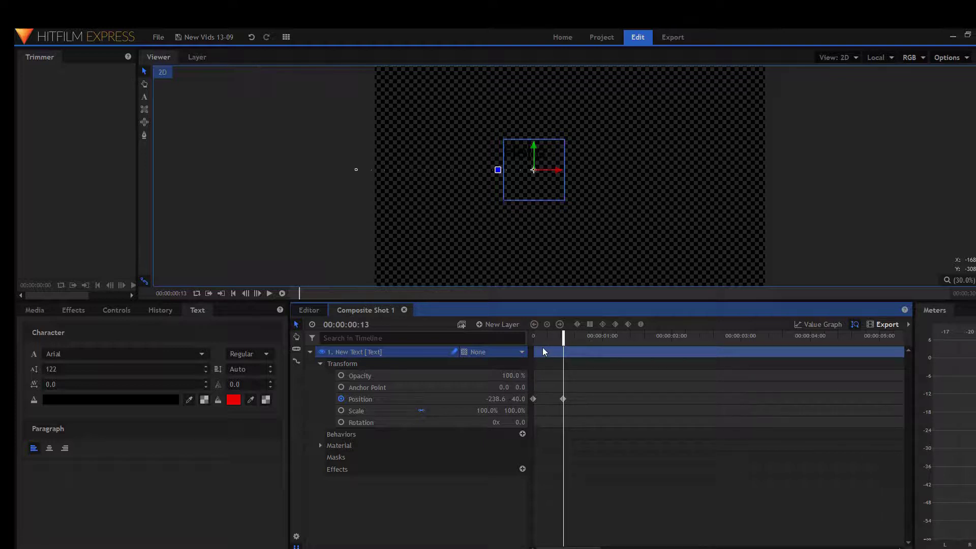
pyautogui.click(603, 336)
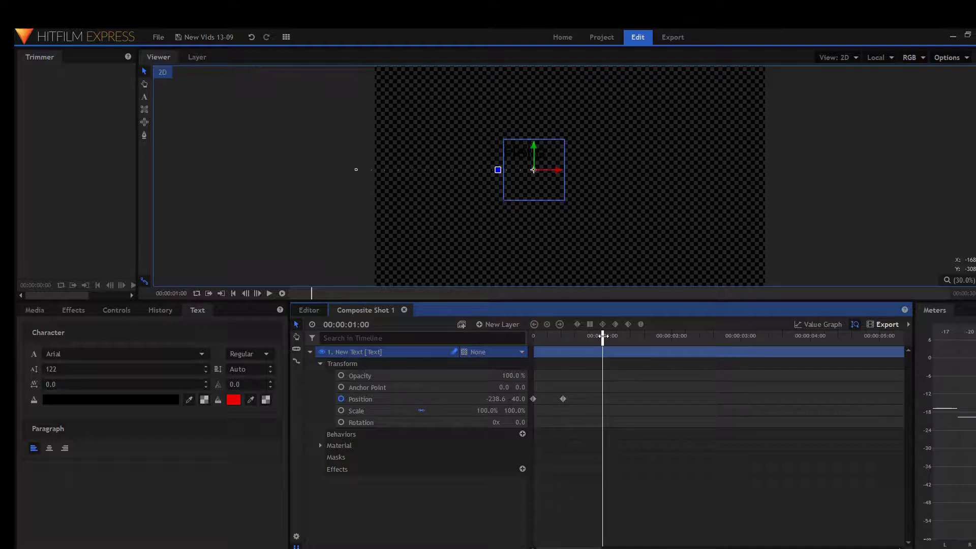
pyautogui.moveTo(602, 337); pyautogui.dragTo(588, 344)
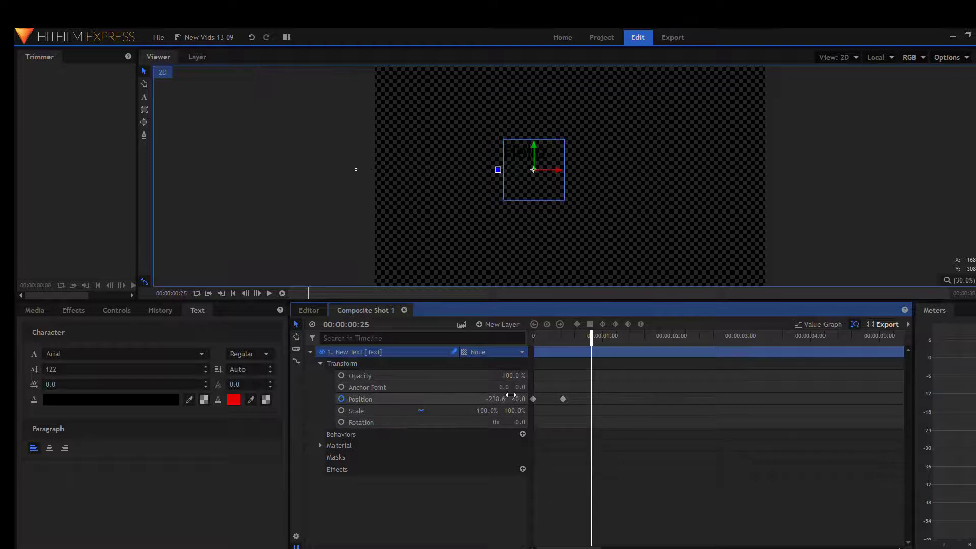
pyautogui.moveTo(493, 399); pyautogui.dragTo(384, 399)
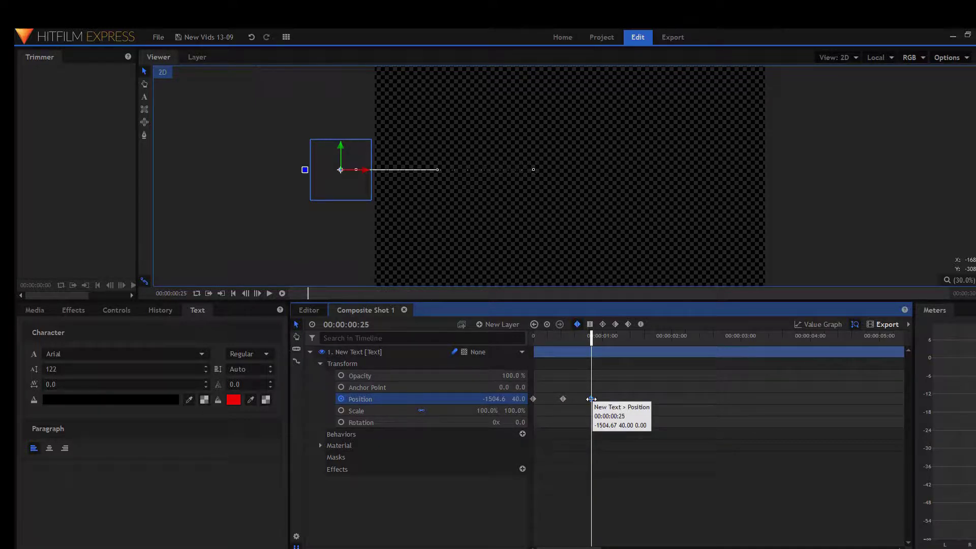
pyautogui.moveTo(591, 399)
pyautogui.mouseDown()
pyautogui.moveTo(603, 398)
pyautogui.moveTo(591, 402)
pyautogui.mouseUp()
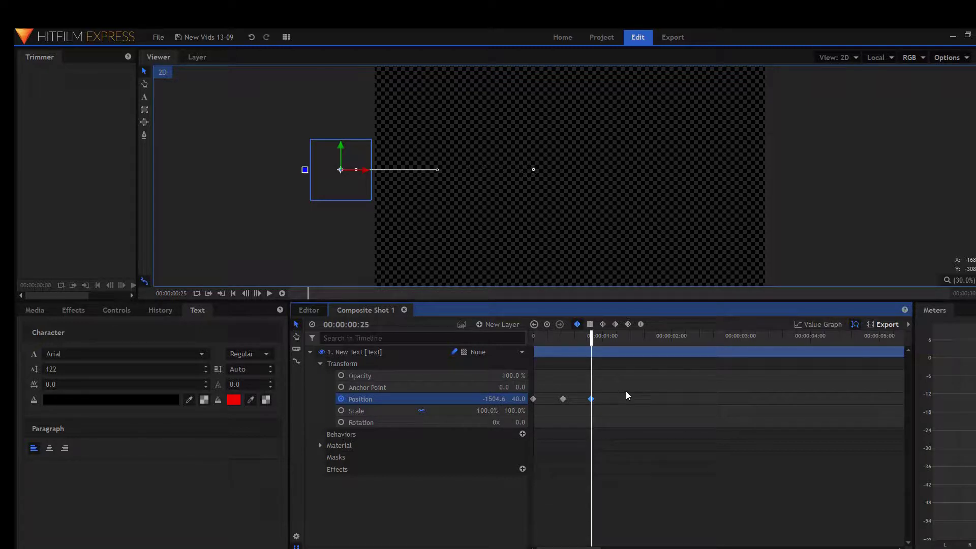
# - Play the editor timeline from just before the composite shot to check the text's slide-in and slide-out, then stop playback
pyautogui.click(313, 313)
pyautogui.click(544, 338)
pyautogui.click(269, 294)
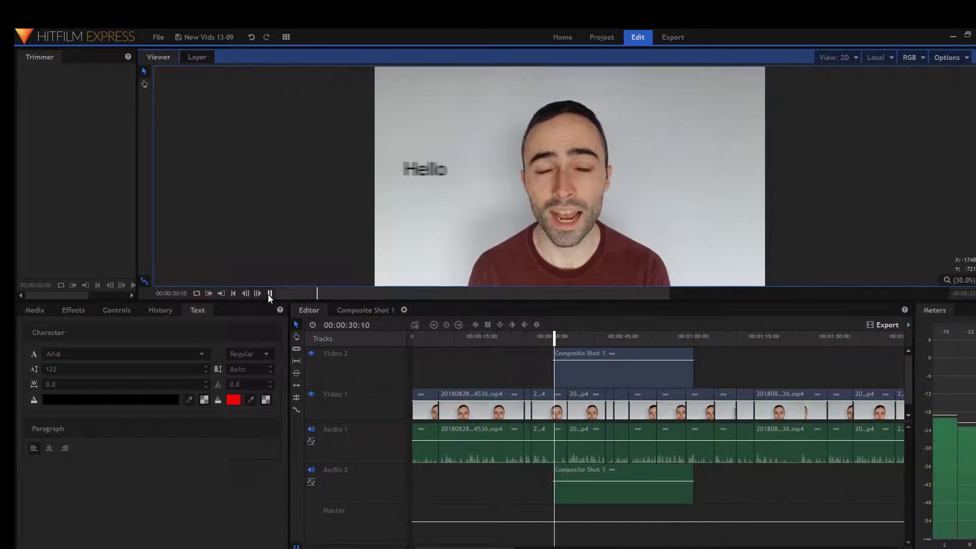
pyautogui.click(269, 294)
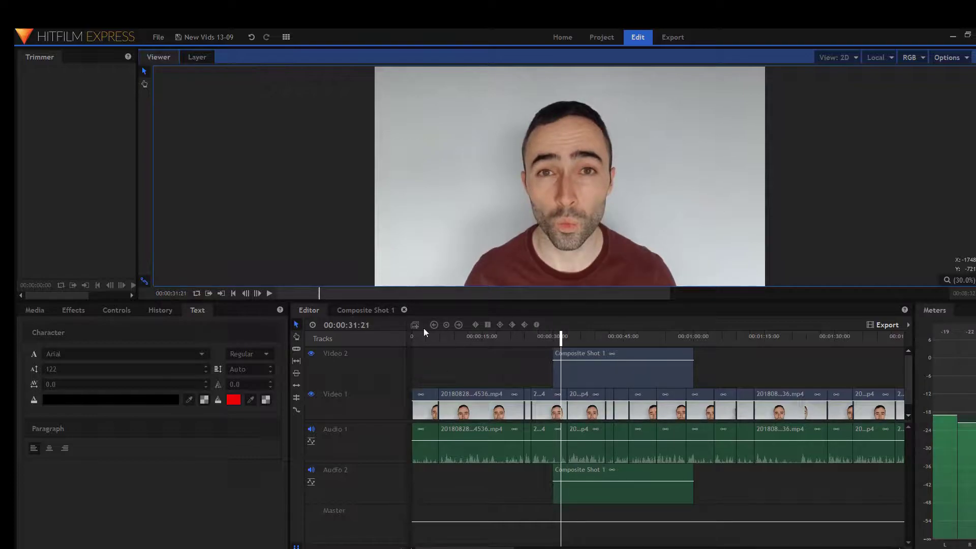
# - Delay the third Position keyframe in Composite Shot 1 to just before 00:00:02:00 and scrub through the text's movement
pyautogui.click(359, 311)
pyautogui.moveTo(585, 398); pyautogui.dragTo(658, 398)
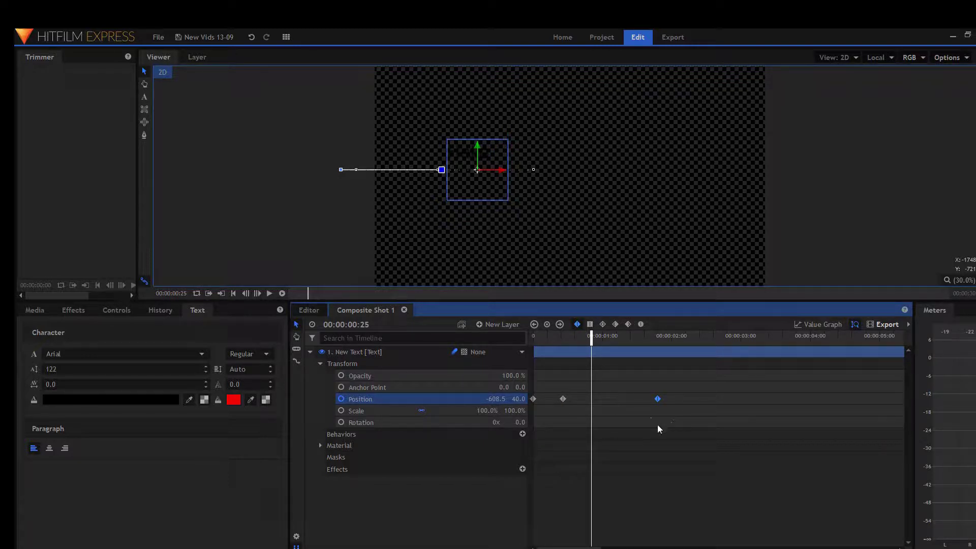
pyautogui.click(550, 339)
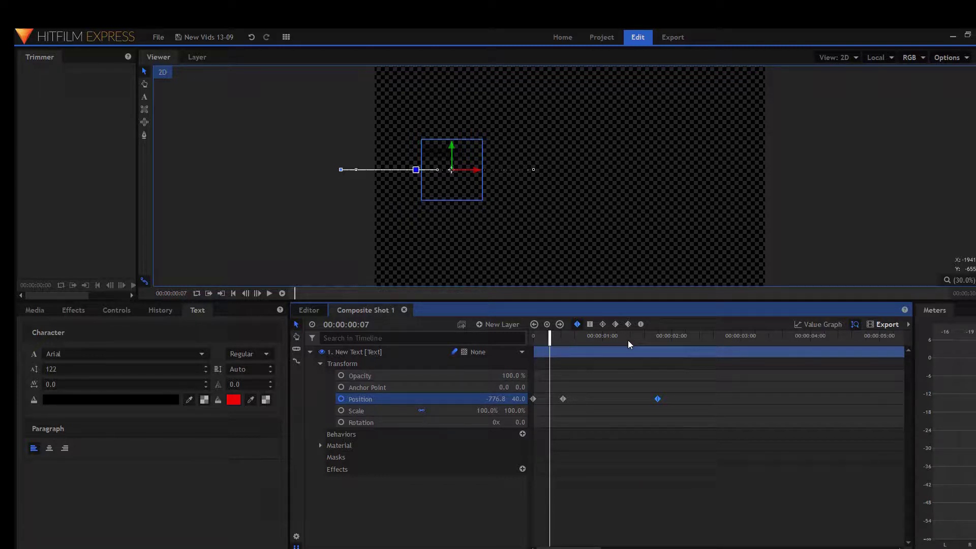
pyautogui.moveTo(643, 337); pyautogui.dragTo(632, 339)
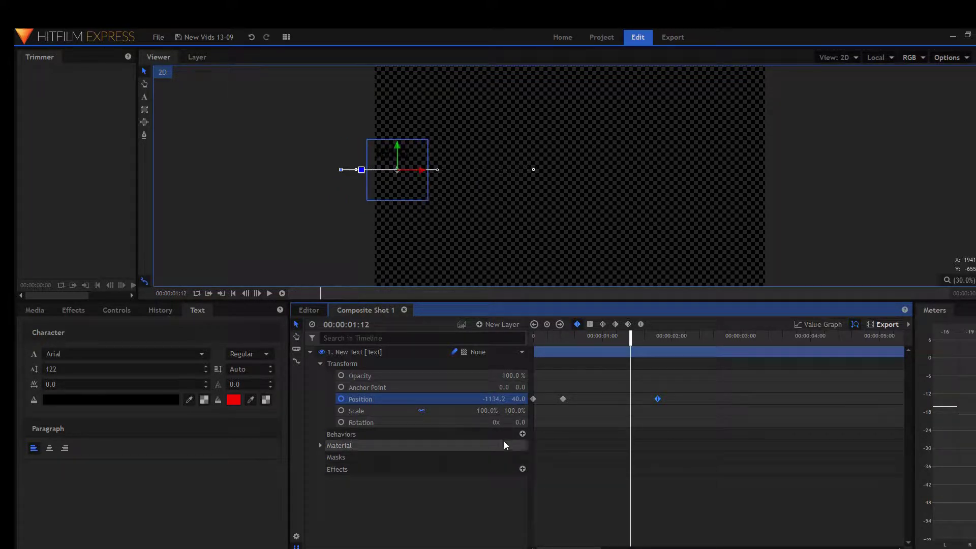
# - Copy the Position keyframe at 00:00:00:13 and paste it at 00:00:01:11 to hold the text in place
pyautogui.doubleClick(561, 399)
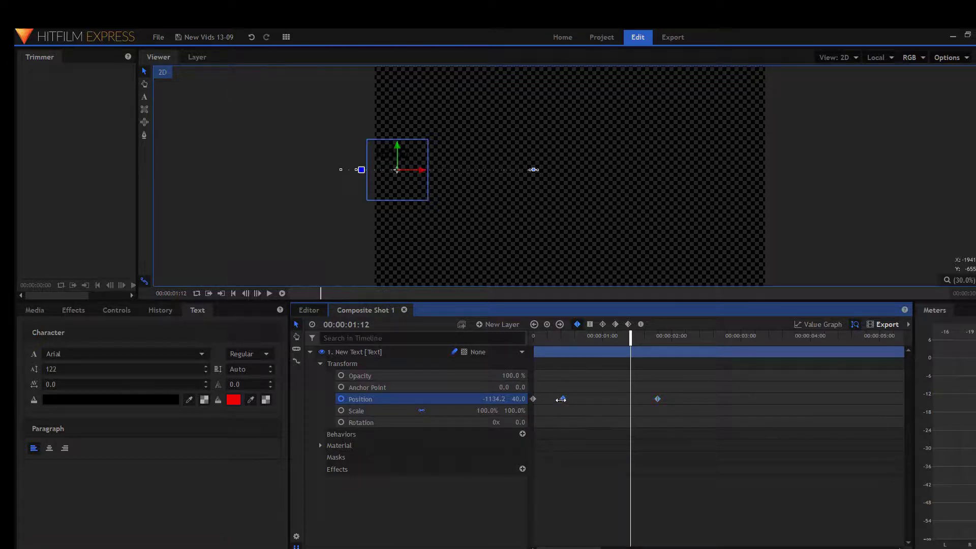
pyautogui.rightClick(561, 399)
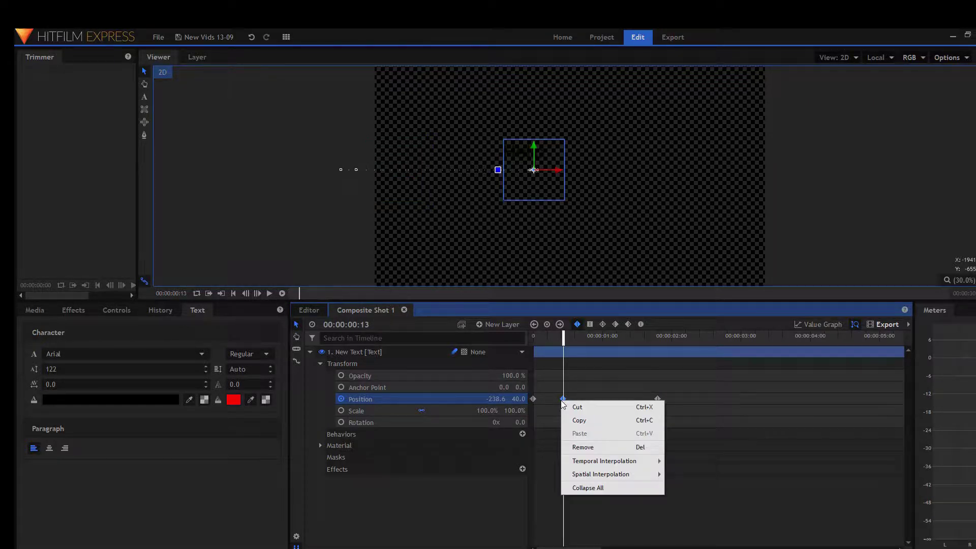
pyautogui.click(579, 420)
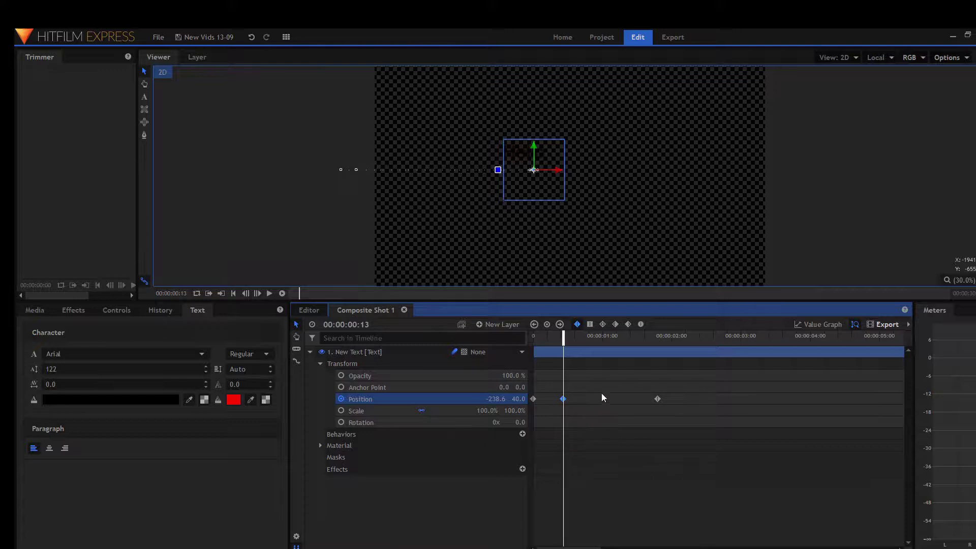
pyautogui.click(629, 336)
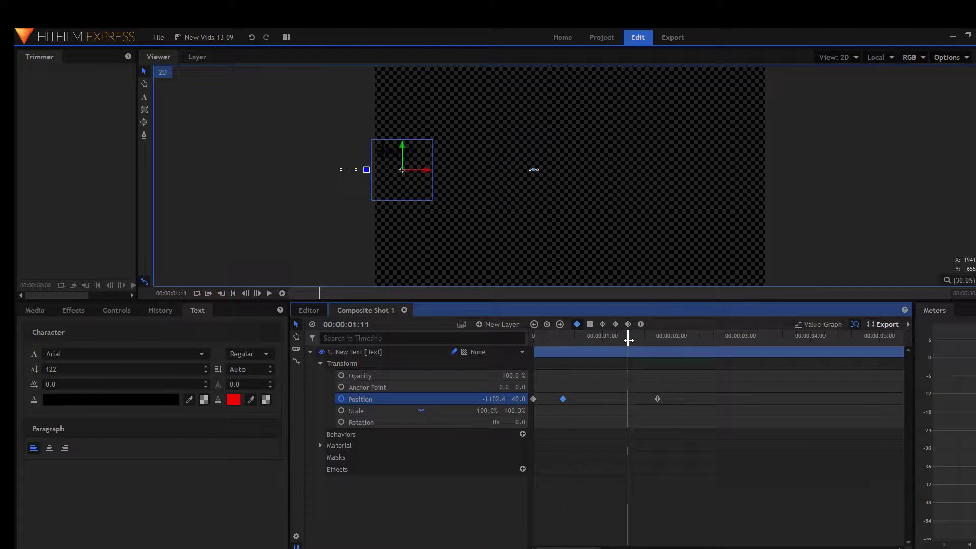
pyautogui.rightClick(632, 399)
pyautogui.click(653, 428)
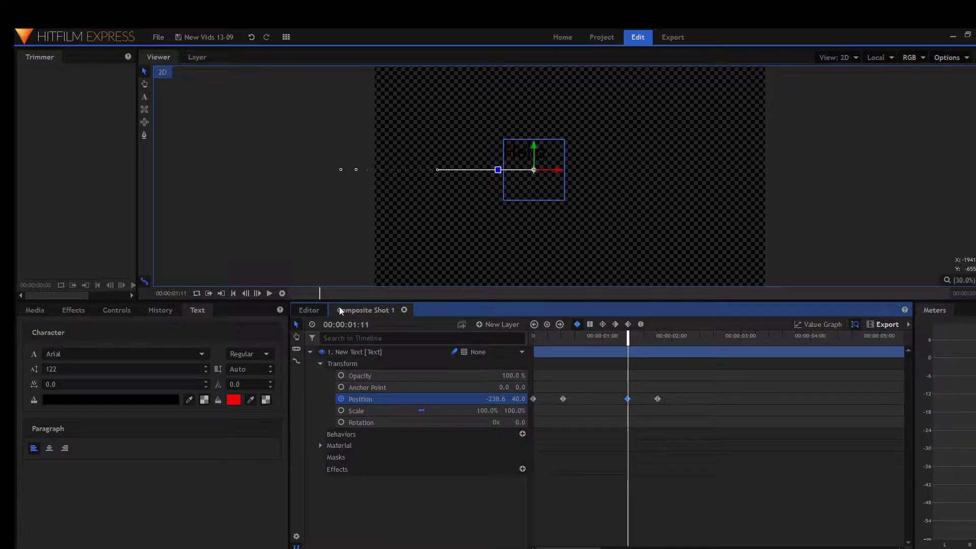
# - Play back the composite shot in the editor timeline to check how the text holds before sliding out, then stop
pyautogui.click(308, 310)
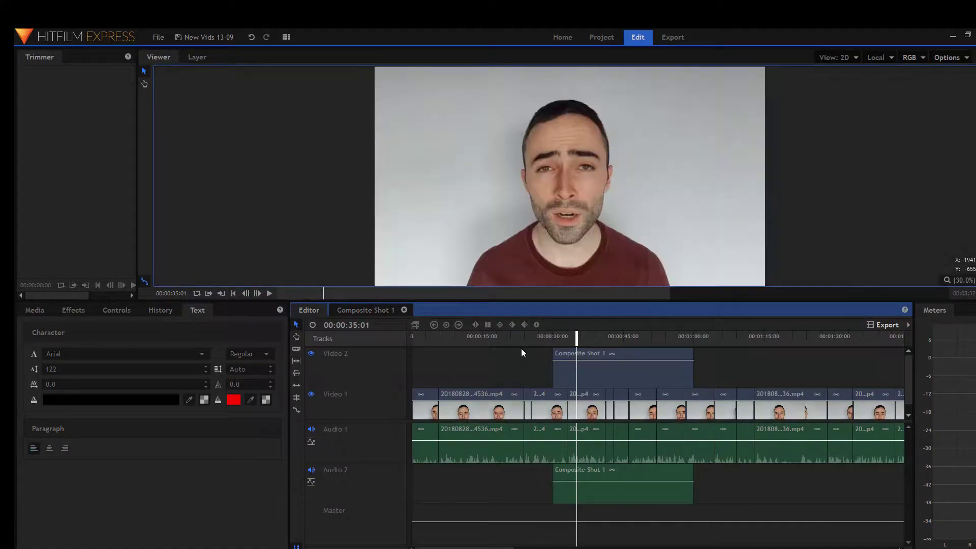
pyautogui.click(550, 337)
pyautogui.click(270, 294)
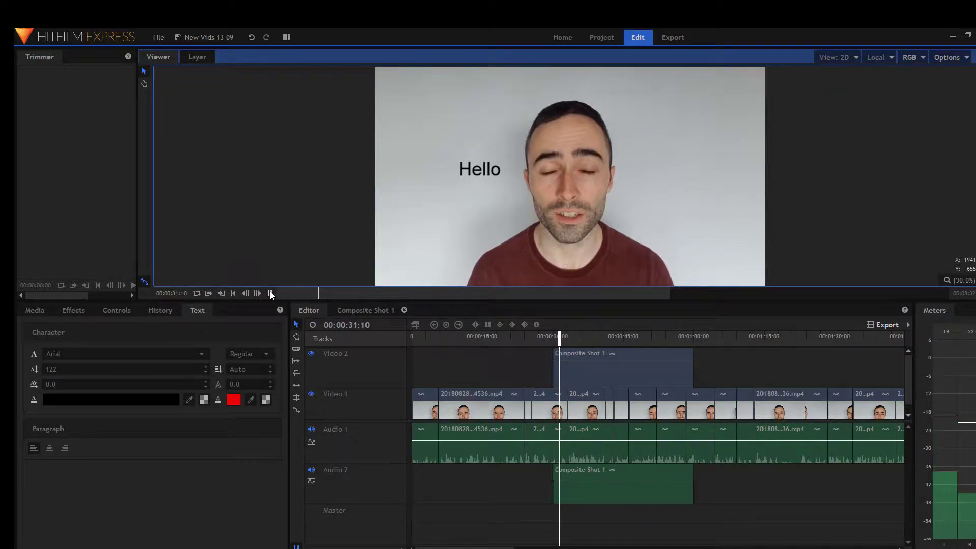
pyautogui.click(270, 293)
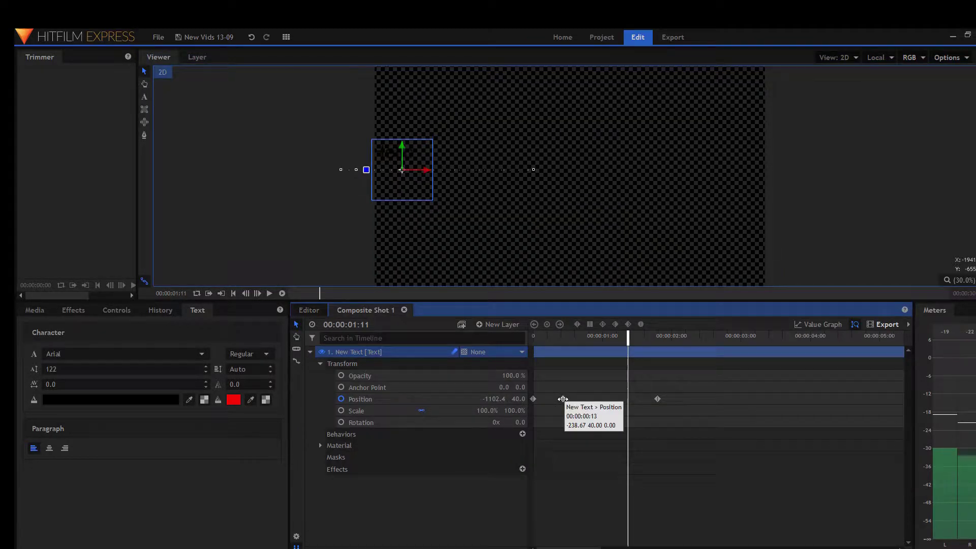
# - Delete all Position keyframes from the "Hello" text in Composite Shot 1 and move the text into the frame at about X -538
pyautogui.click(564, 398)
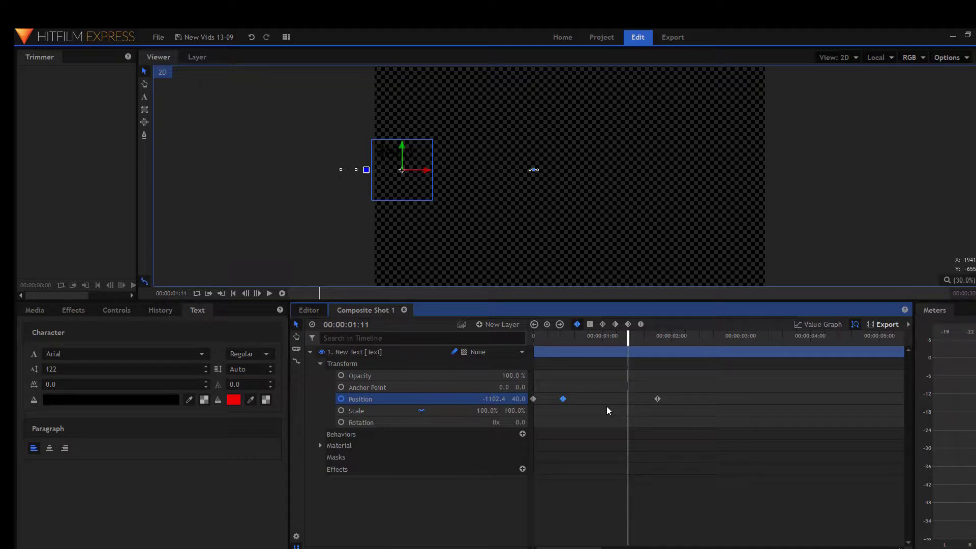
pyautogui.press('Delete')
pyautogui.click(657, 399)
pyautogui.press('Delete')
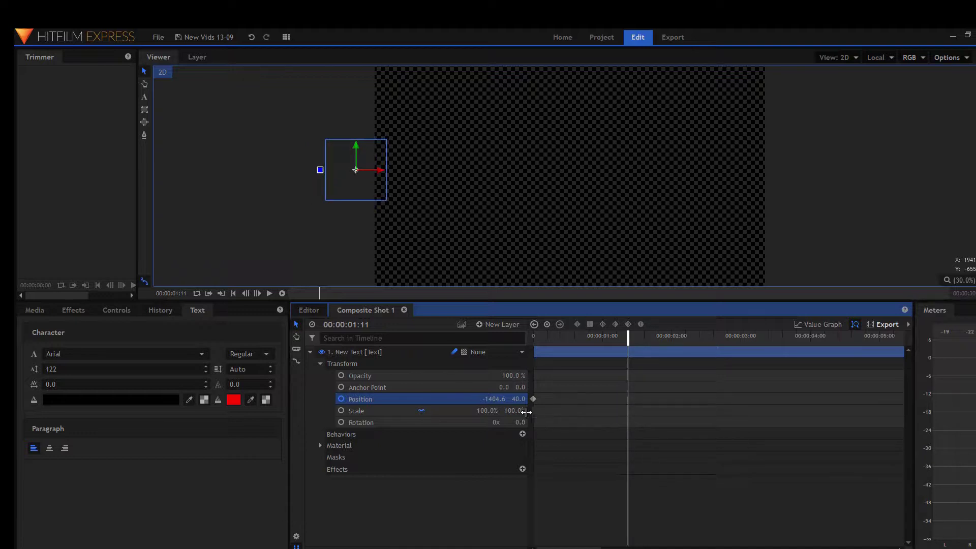
pyautogui.click(524, 376)
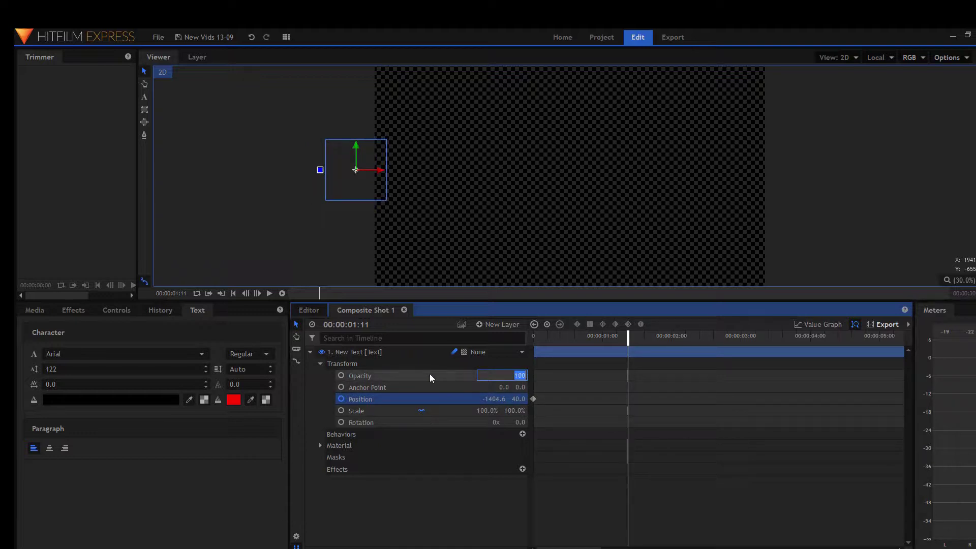
pyautogui.click(534, 399)
pyautogui.press('Delete')
pyautogui.moveTo(350, 191); pyautogui.dragTo(483, 190)
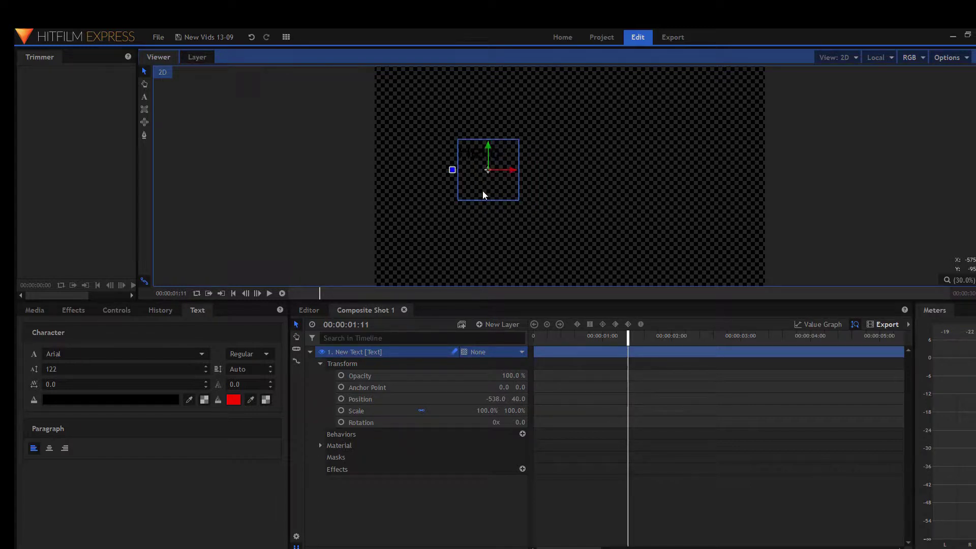
# - Add an Opacity keyframe to the text at 00:00:00:00 and set its opacity to 0%
pyautogui.click(539, 337)
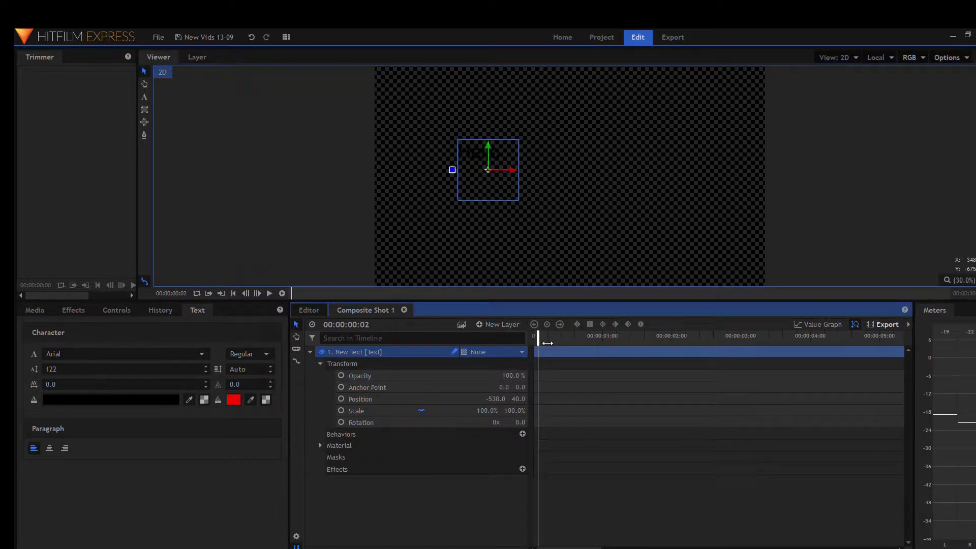
pyautogui.click(533, 342)
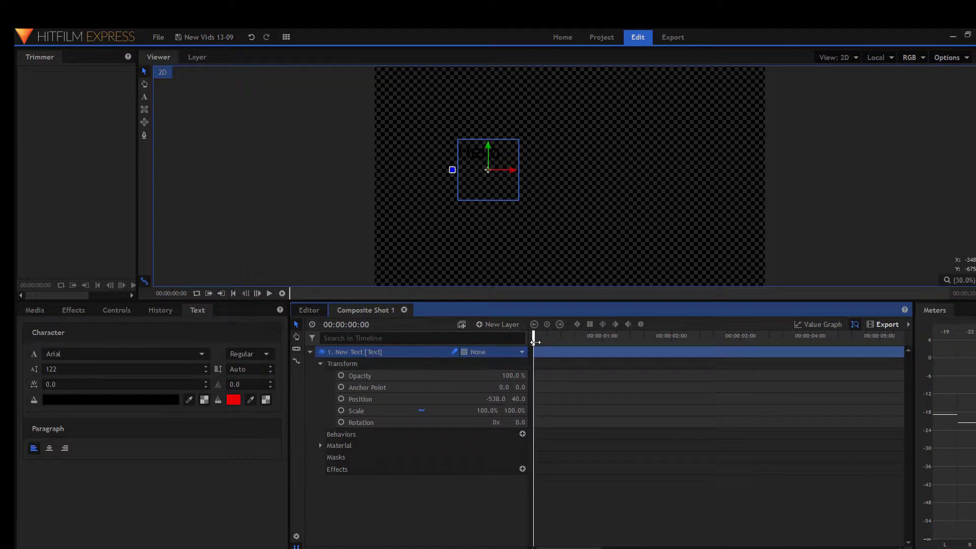
pyautogui.click(341, 376)
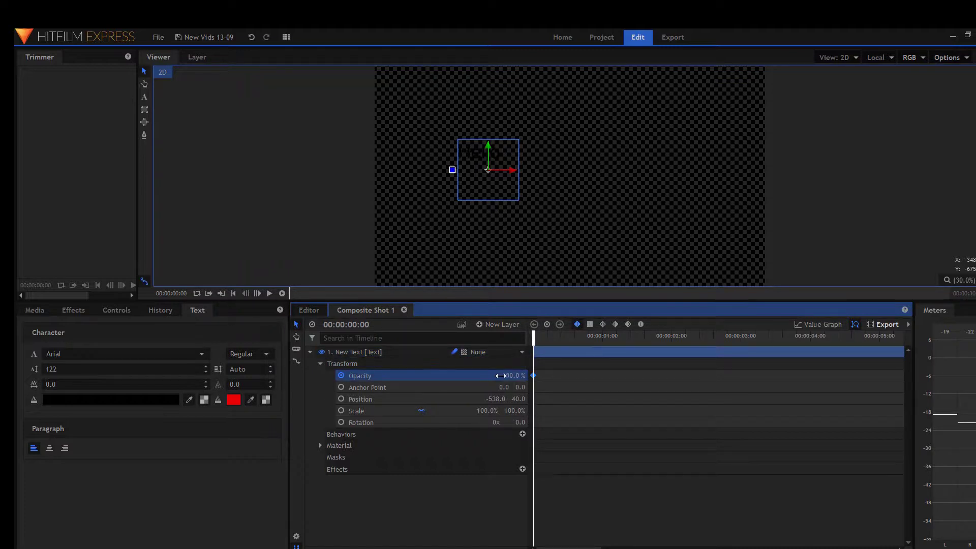
pyautogui.moveTo(513, 376); pyautogui.dragTo(482, 376)
# - Add a second Opacity keyframe at 00:00:01:01 with the opacity raised so the text fades in
pyautogui.click(600, 337)
pyautogui.moveTo(601, 337); pyautogui.dragTo(606, 337)
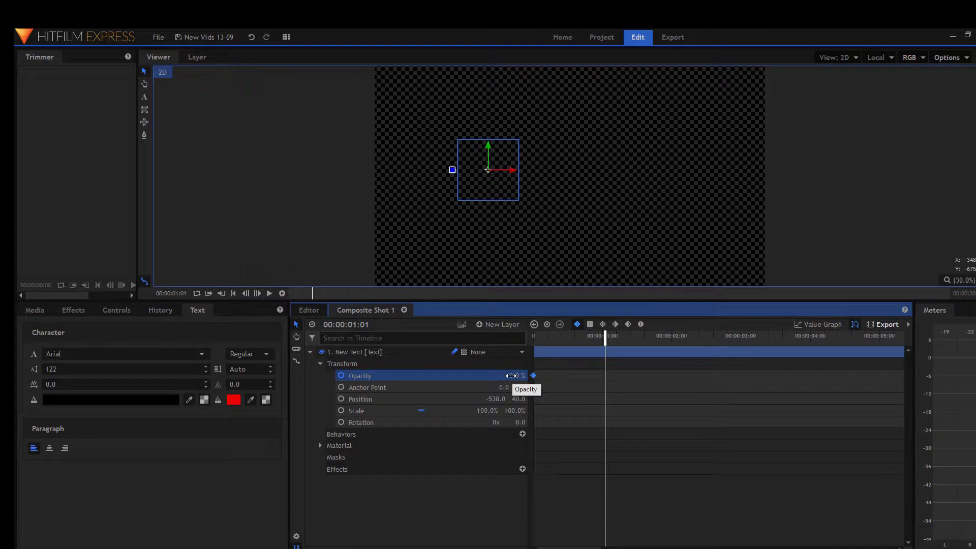
pyautogui.moveTo(511, 376); pyautogui.dragTo(515, 376)
pyautogui.moveTo(532, 377)
pyautogui.moveTo(605, 375)
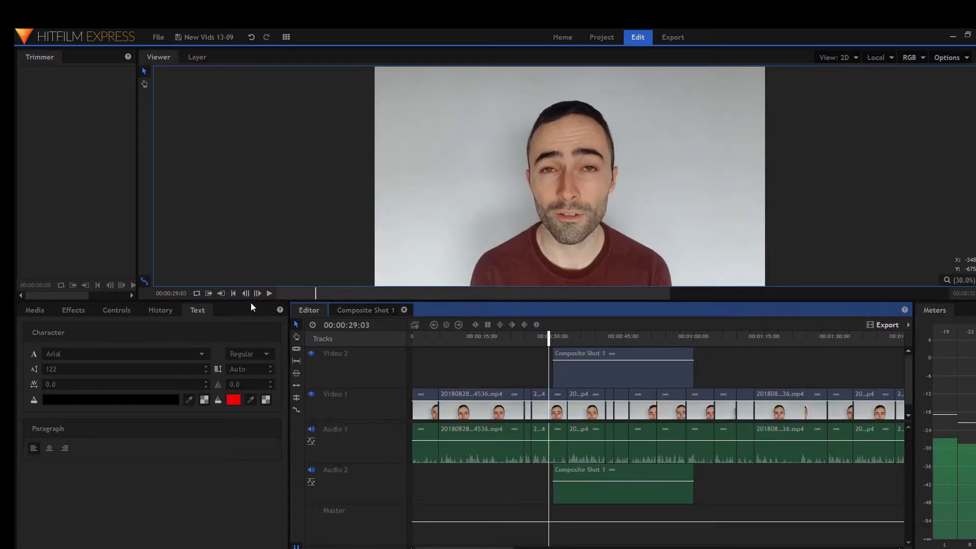
# - Play the editor timeline from 00:00:29:03 to check the text's fade-in over the video, then stop playback
pyautogui.click(268, 295)
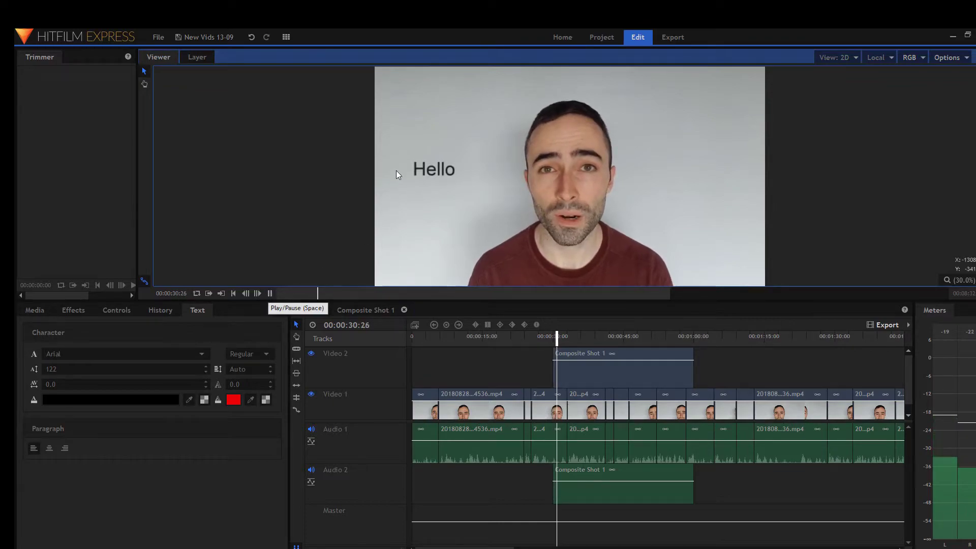
pyautogui.click(269, 294)
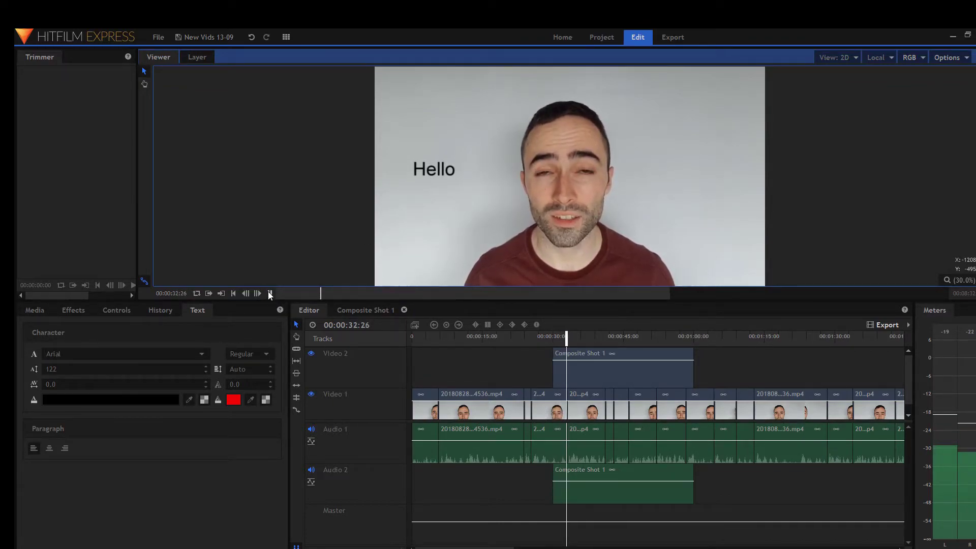